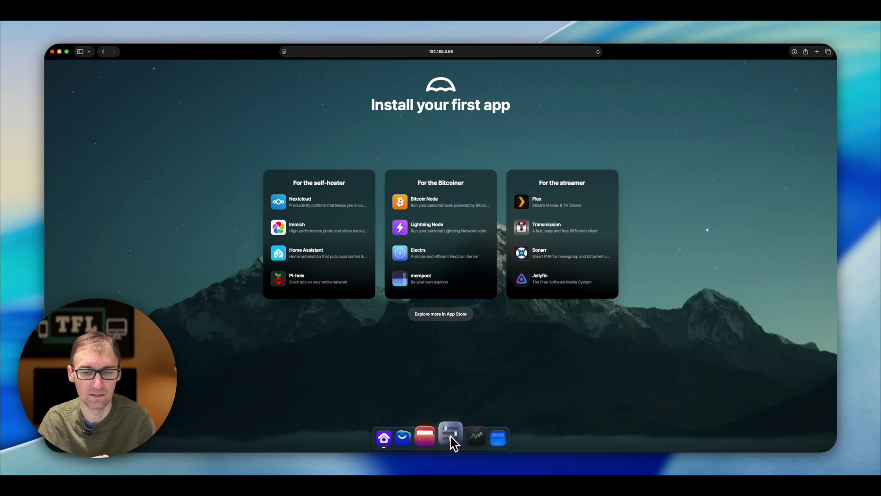
Check the live system usage view and the bare homescreen, then restore the app suggestions.
click(473, 438)
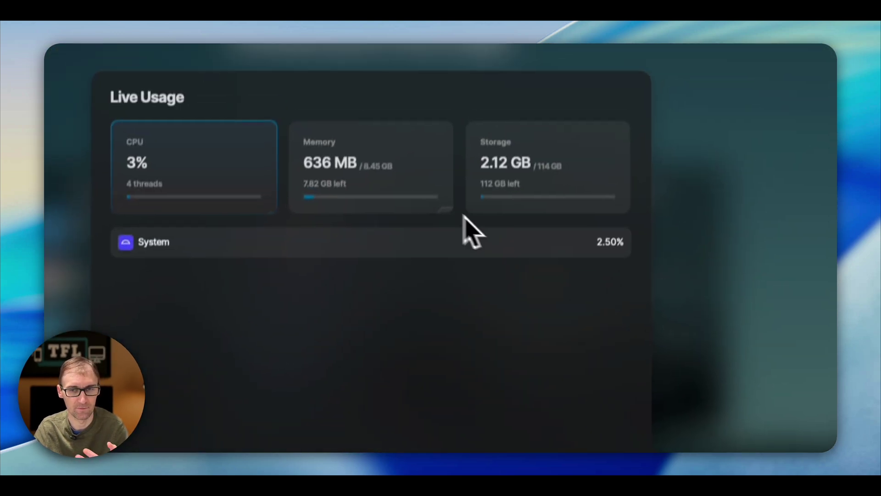
click(449, 368)
scroll(413, 404, down, 3)
click(385, 426)
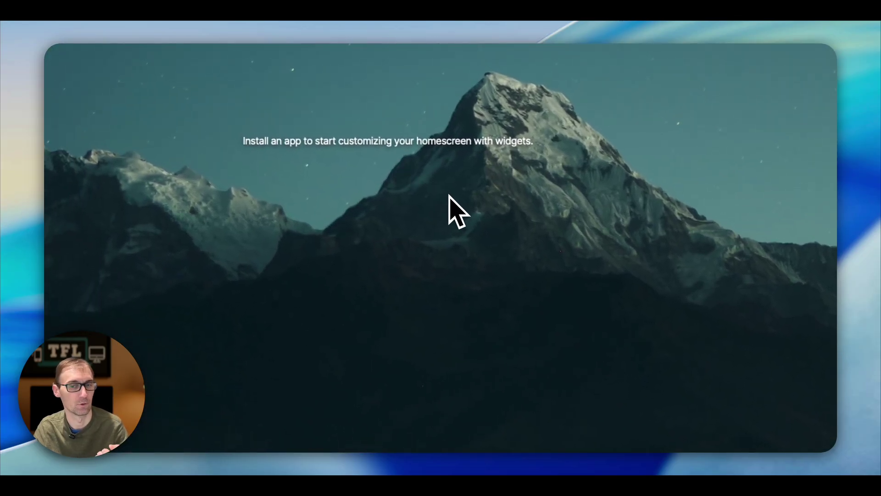
mouse_move(522, 423)
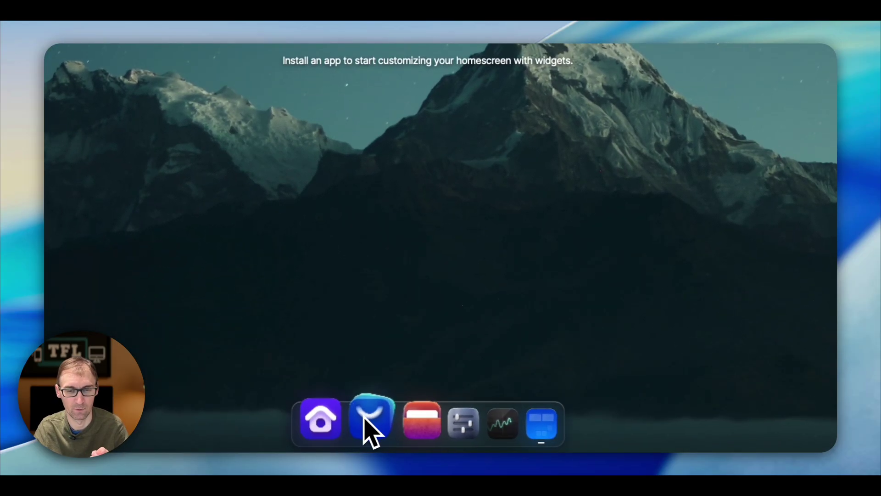
click(342, 420)
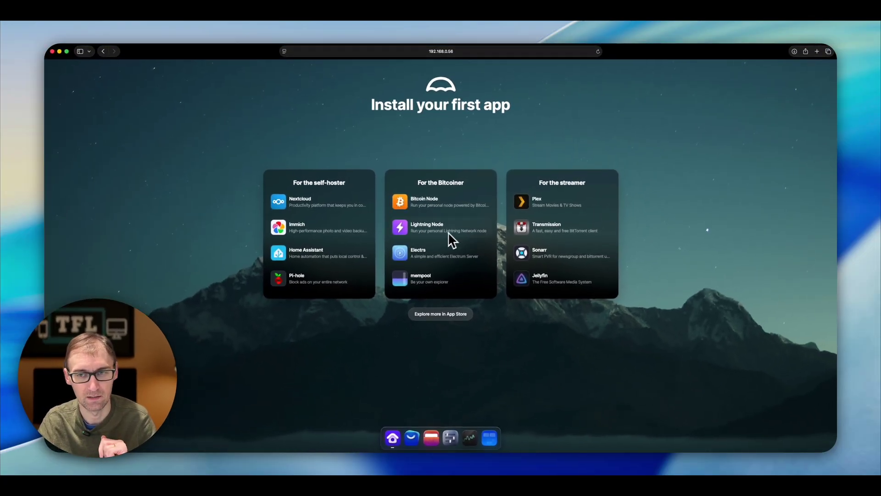
Install Jellyfin from the App Store's In popular demand list.
click(413, 437)
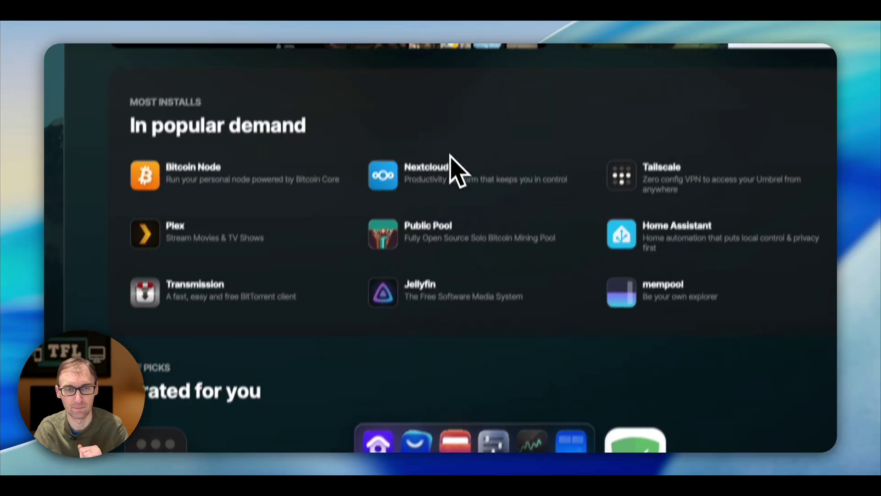
scroll(420, 282, down, 3)
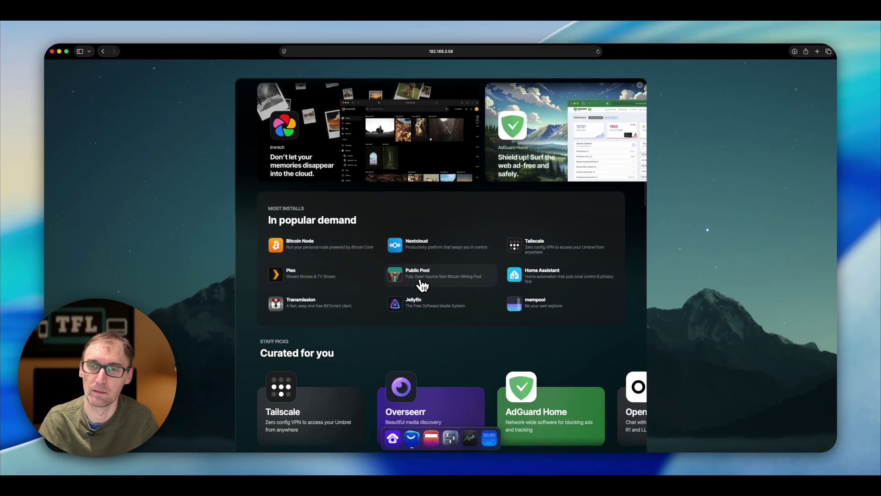
scroll(421, 285, down, 1)
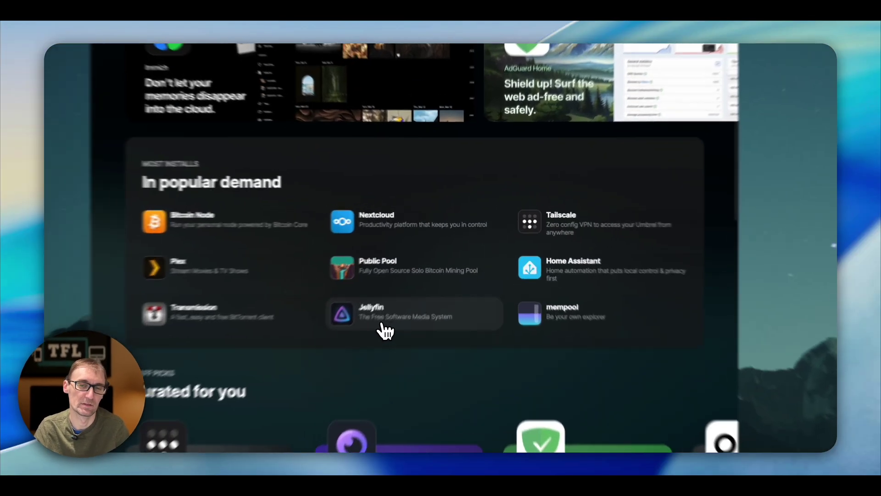
click(421, 282)
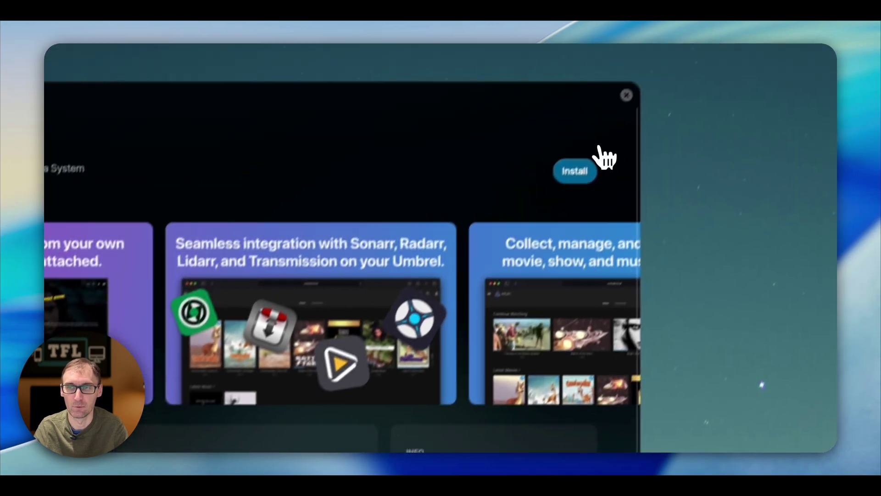
click(551, 211)
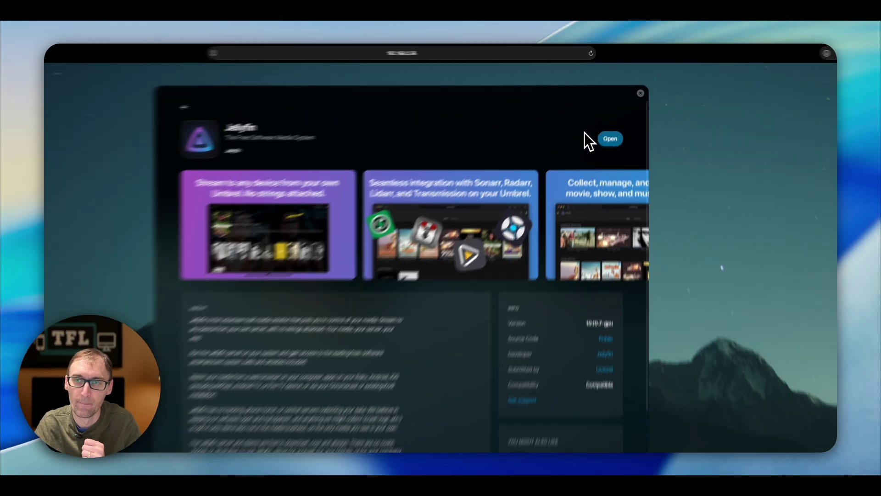
Launch Jellyfin, reload its tab, and try connecting to the umbrel server, which fails.
click(615, 123)
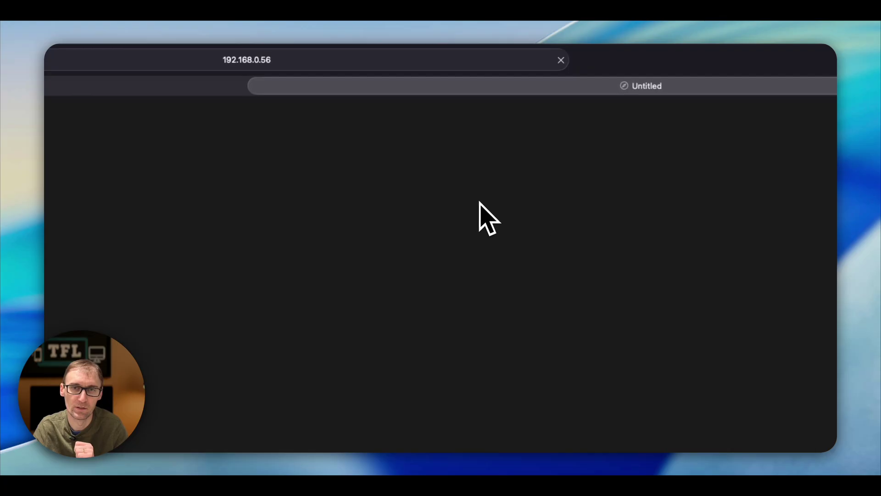
click(312, 77)
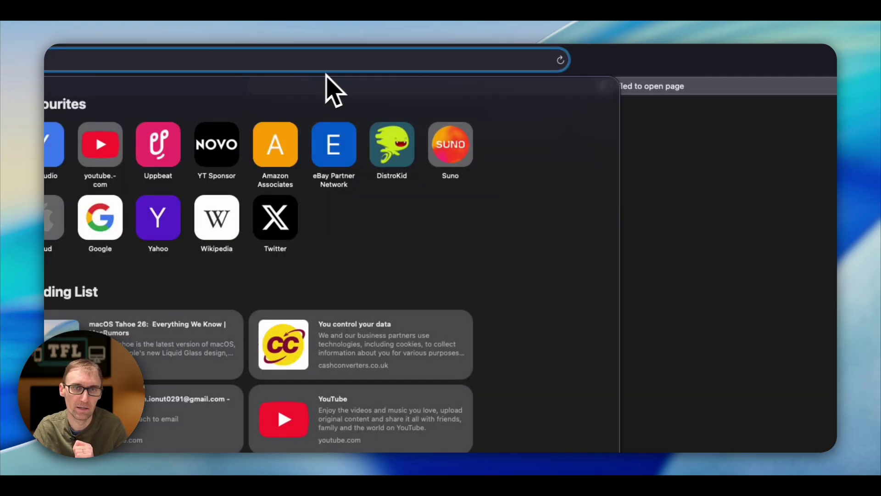
click(559, 60)
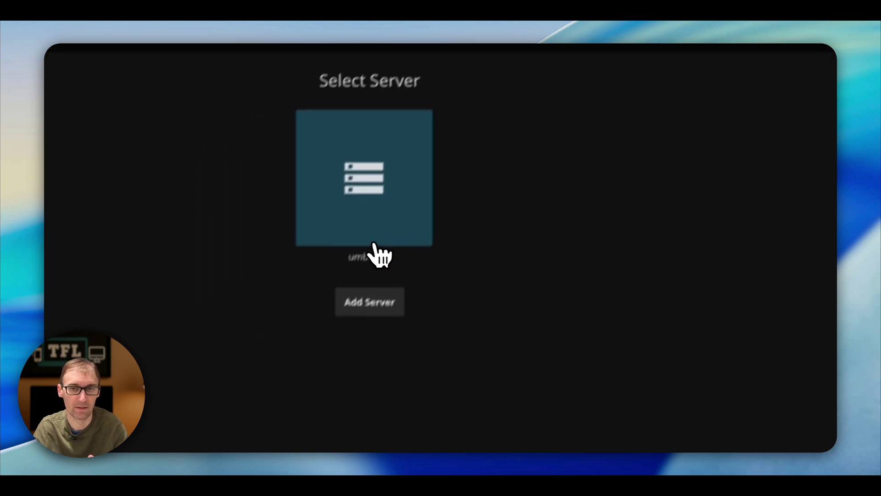
click(253, 273)
click(421, 376)
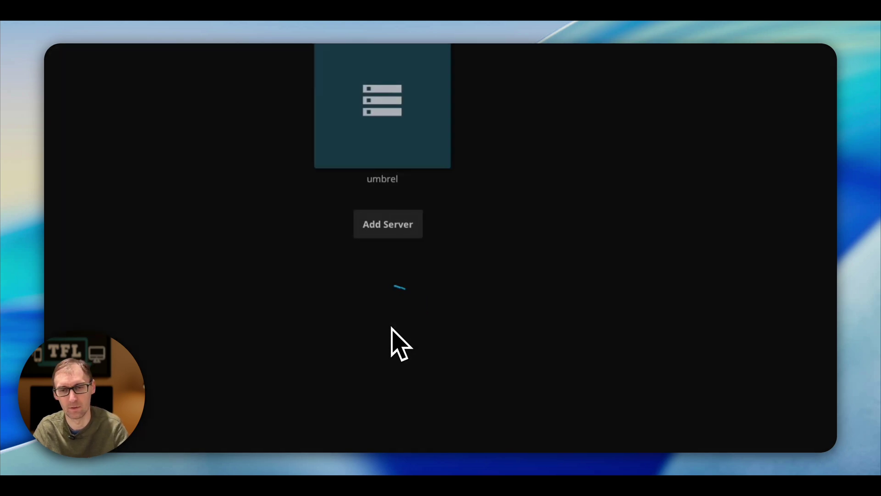
click(384, 339)
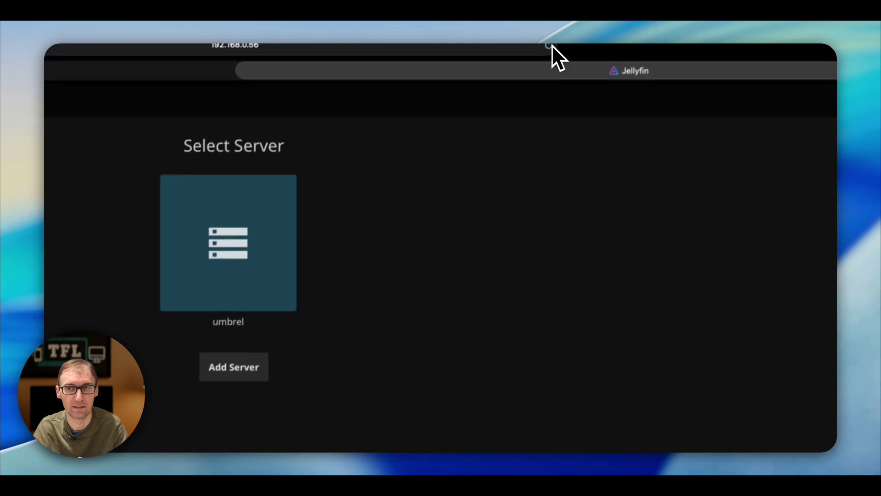
Delete the unreachable umbrel server entry, reload, close the tab and reopen Jellyfin.
click(342, 266)
click(415, 365)
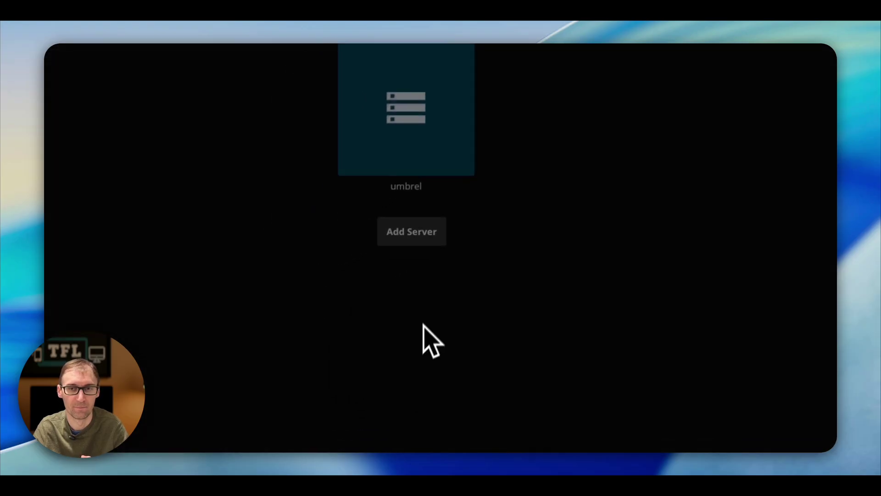
click(565, 55)
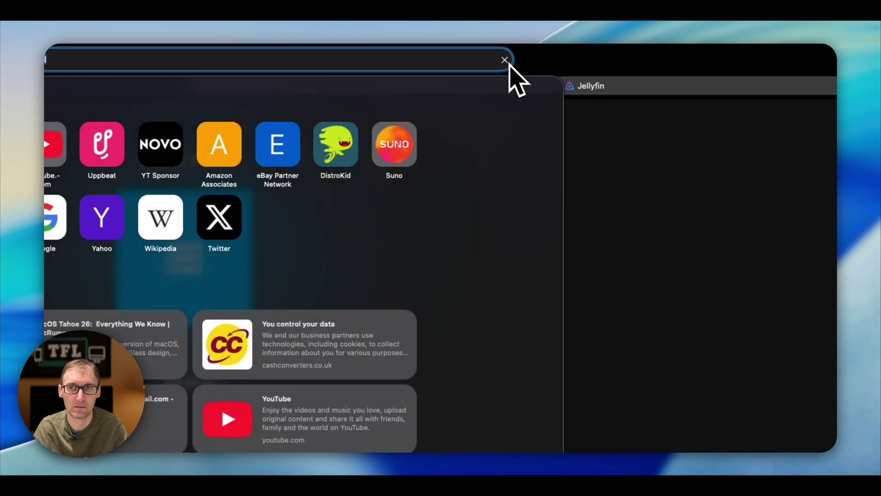
key(Return)
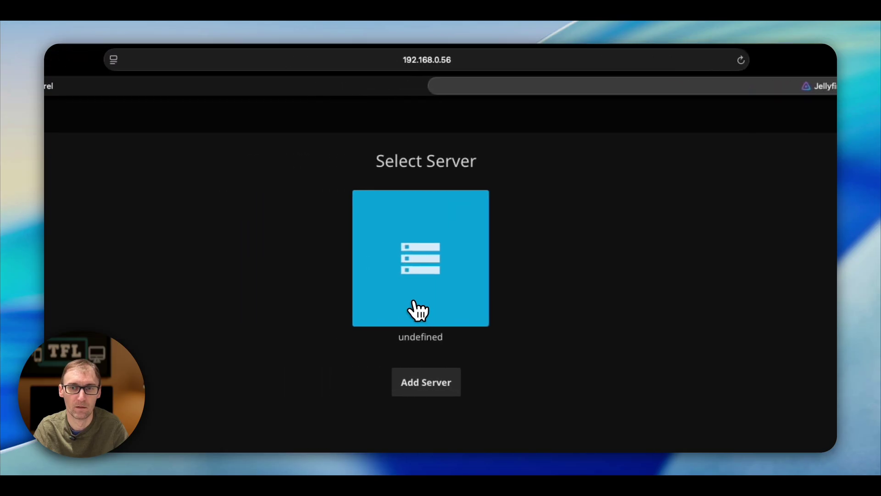
click(386, 86)
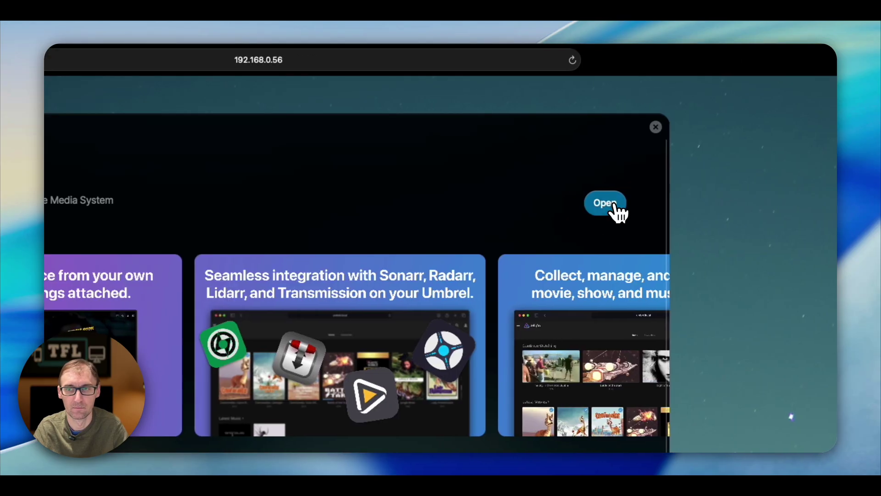
click(605, 203)
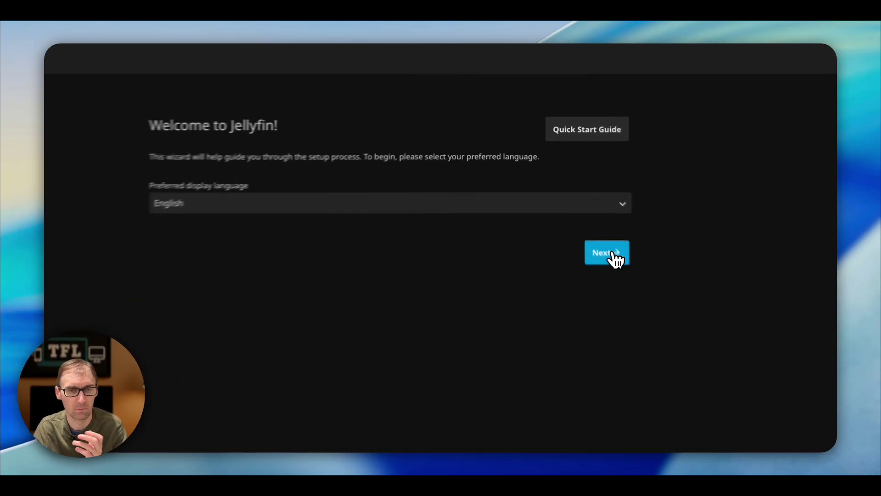
Keep English and create the admin user 'pi5' with a password.
click(571, 198)
drag(310, 228, 125, 225)
text(pi5)
key(Tab)
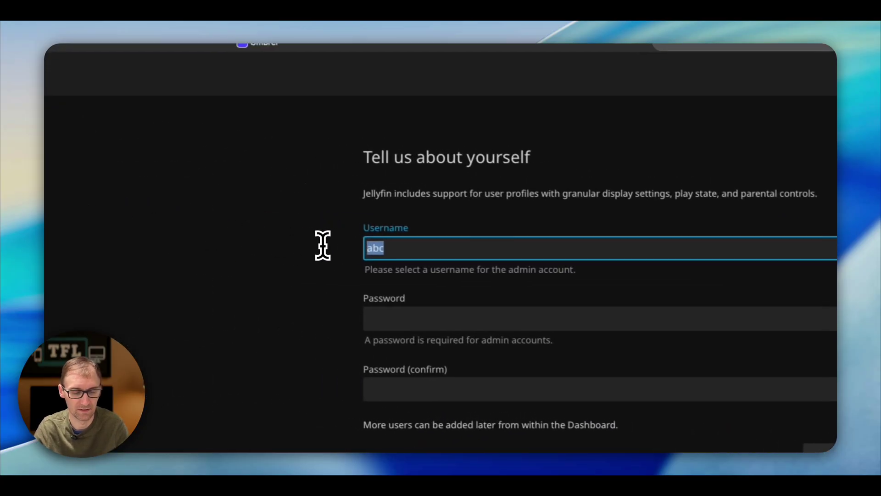
key(Tab)
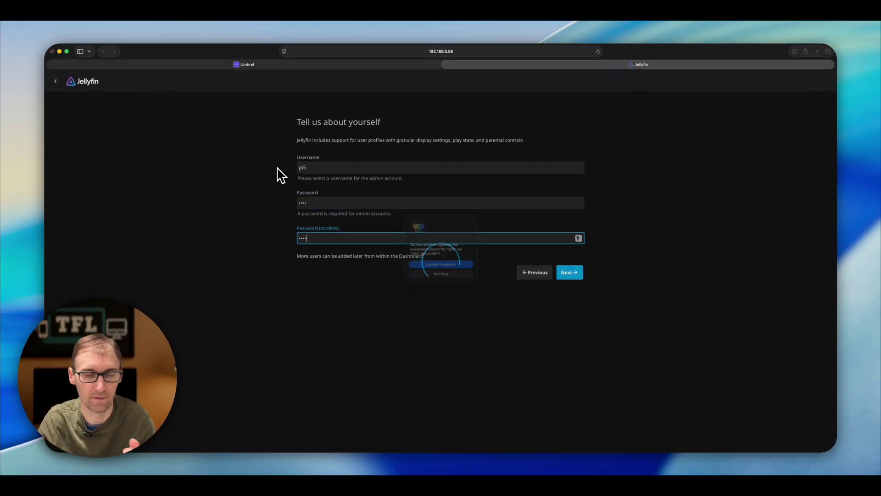
click(443, 278)
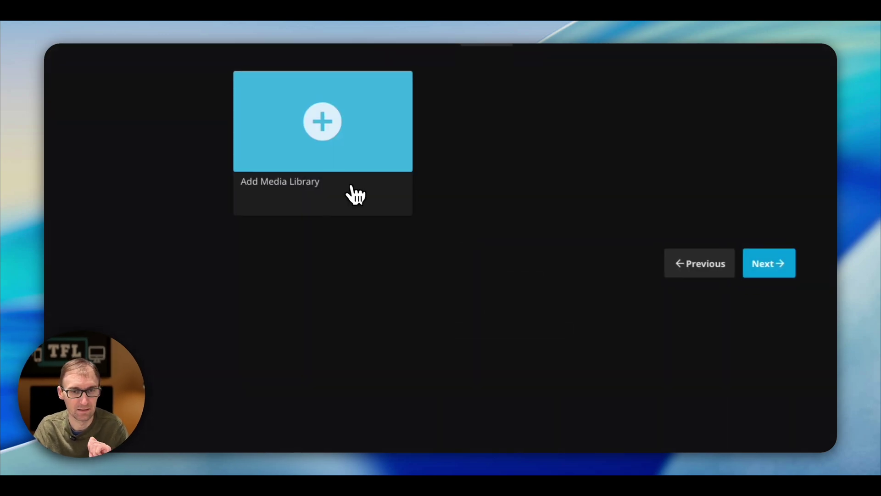
Add a Movies library pointing to the /downloads/movies folder.
click(364, 207)
click(378, 108)
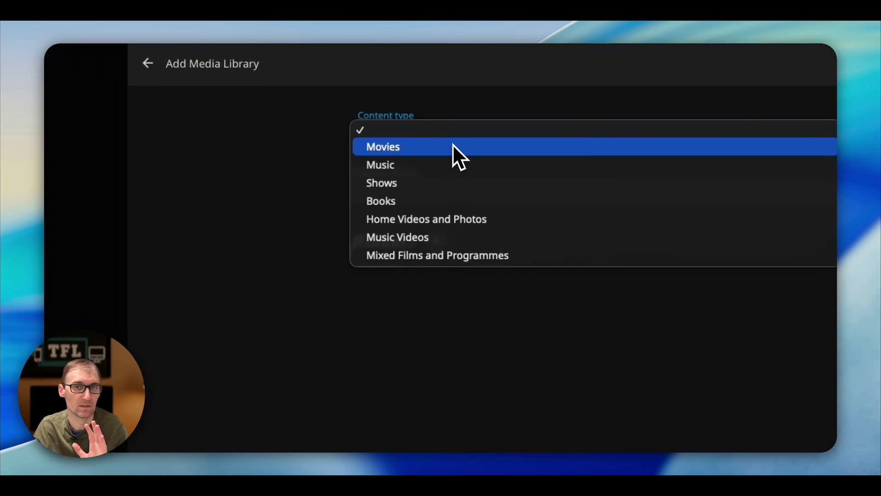
click(373, 110)
click(438, 256)
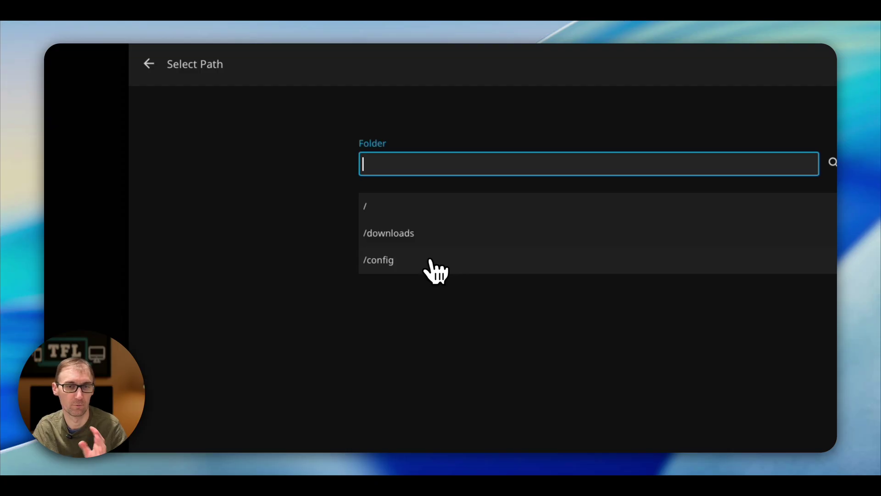
click(420, 238)
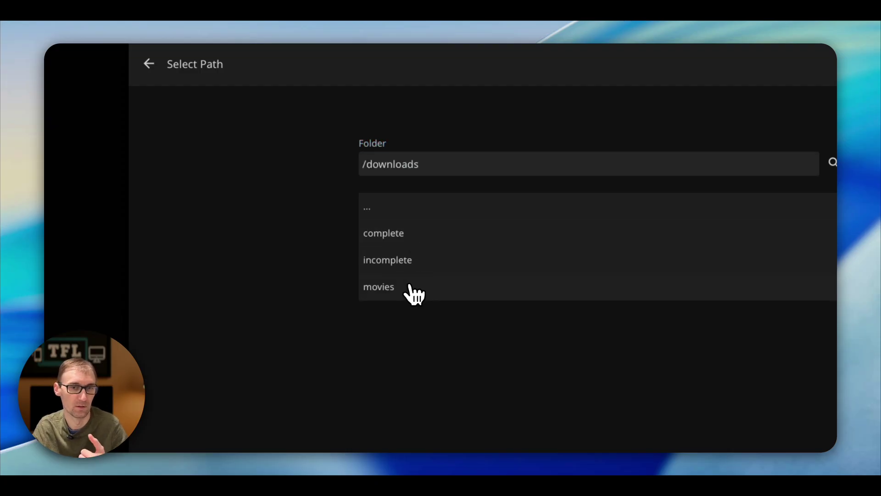
click(410, 289)
click(413, 378)
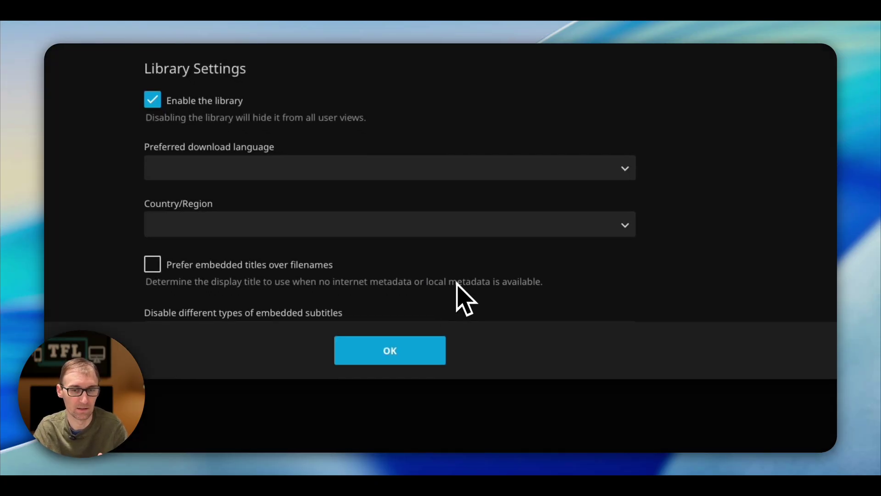
click(428, 360)
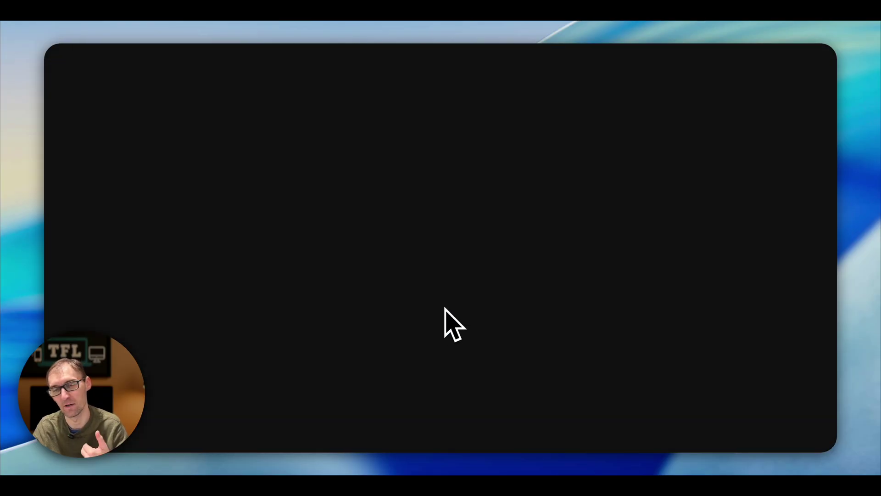
Set the metadata country to United Kingdom, allow remote access, and finish the wizard.
click(574, 222)
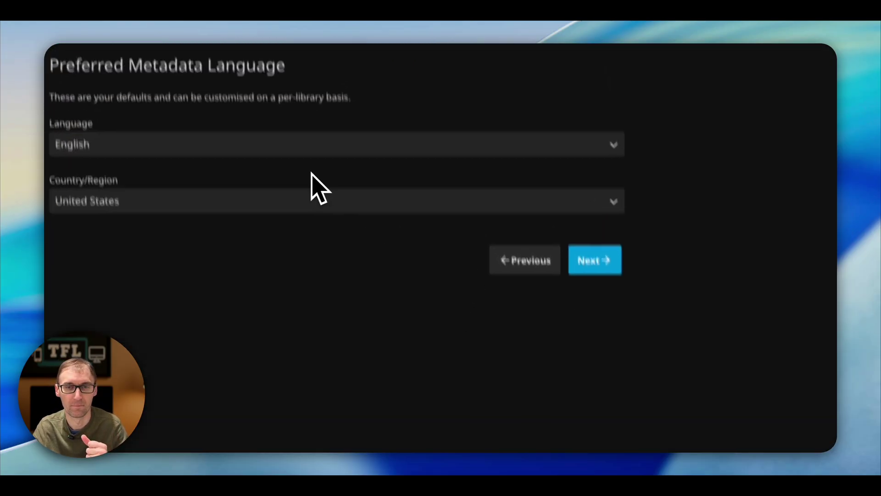
click(312, 193)
click(254, 236)
click(593, 252)
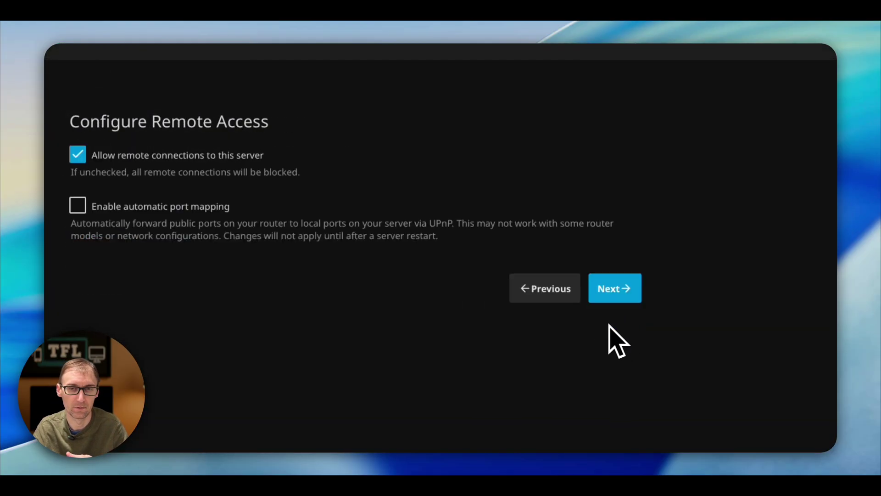
click(616, 288)
click(627, 224)
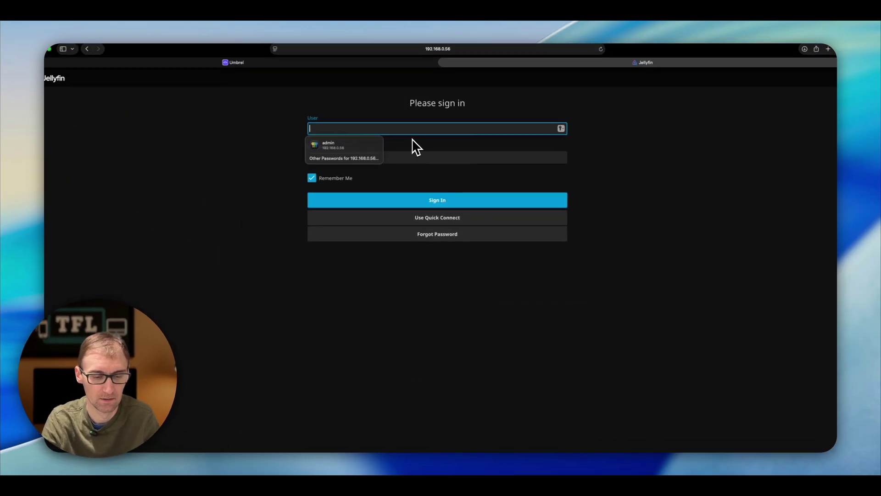
Sign in as pi5 and play 'nextcloud terramaster (2025)', seeking to about 1:26.
text(pi5)
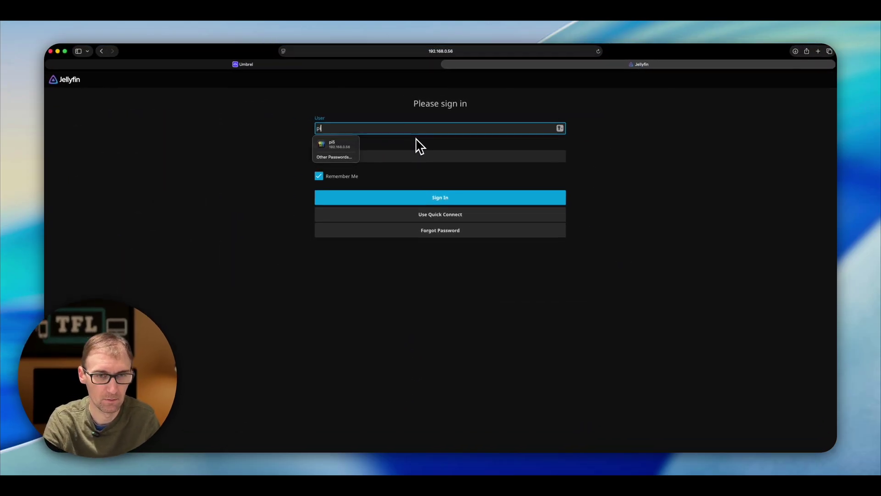
key(Tab)
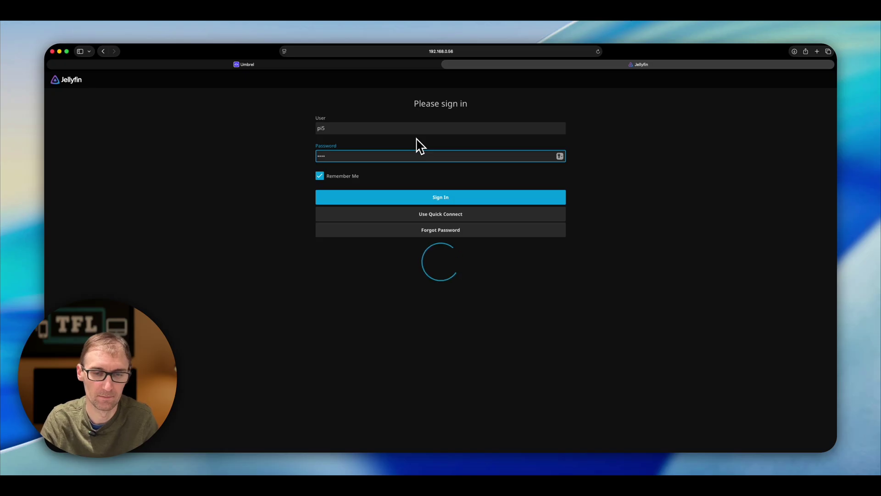
click(545, 266)
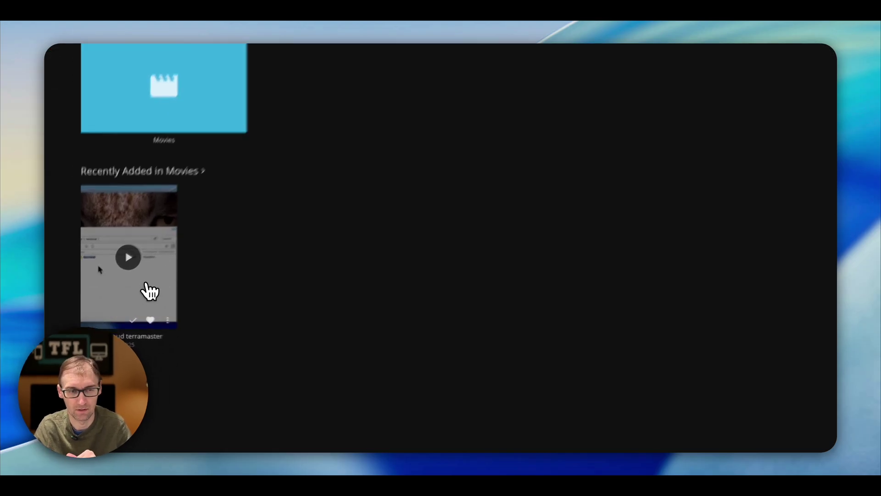
click(164, 229)
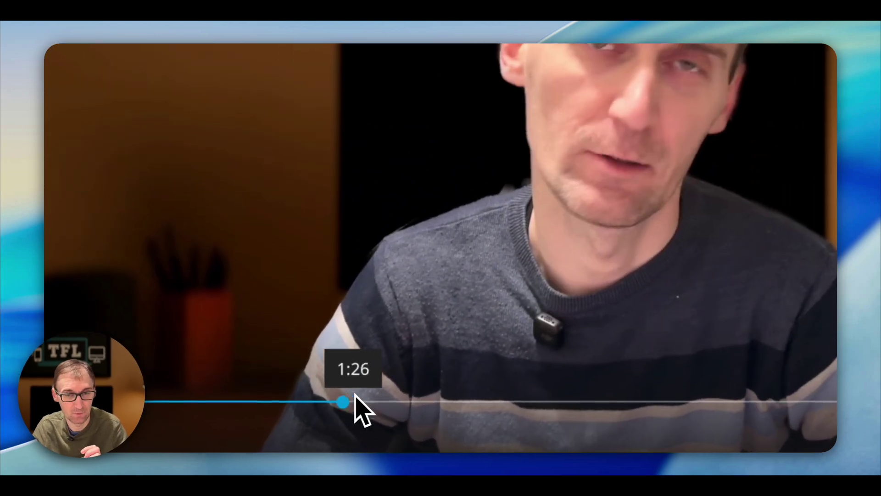
click(349, 405)
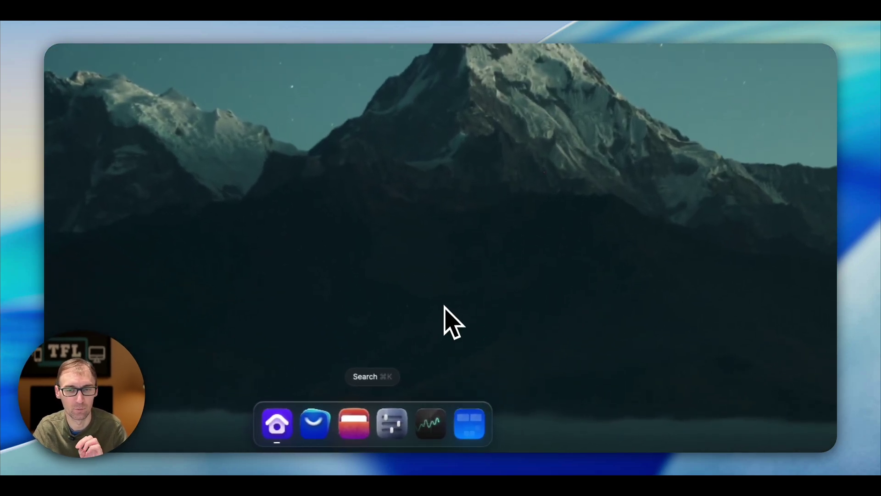
Browse the available dashboard widgets, close the panel, and bring up the App Store.
click(473, 418)
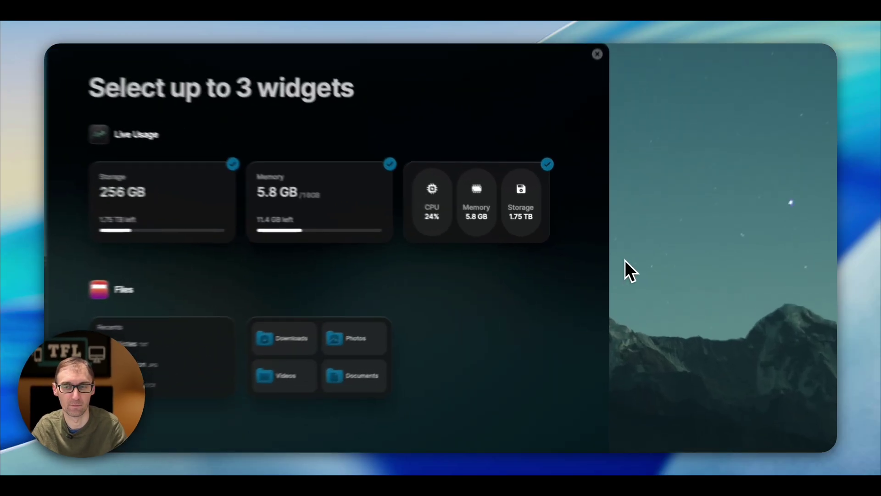
click(610, 272)
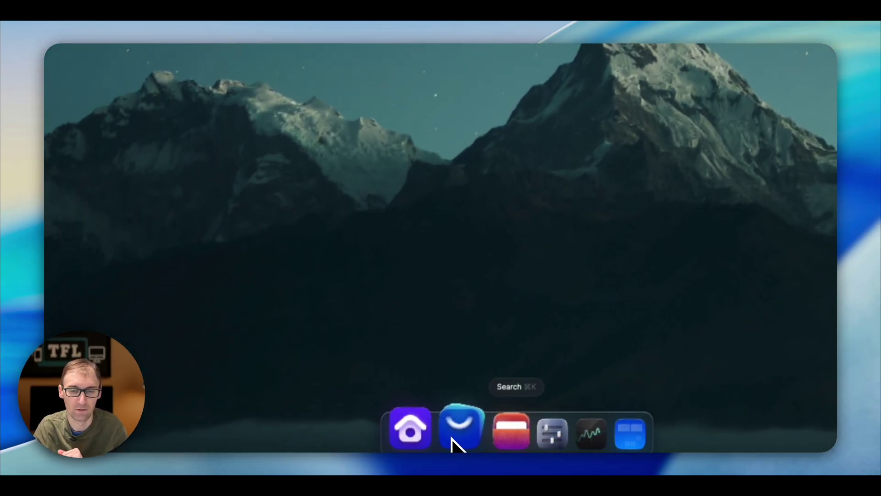
click(452, 439)
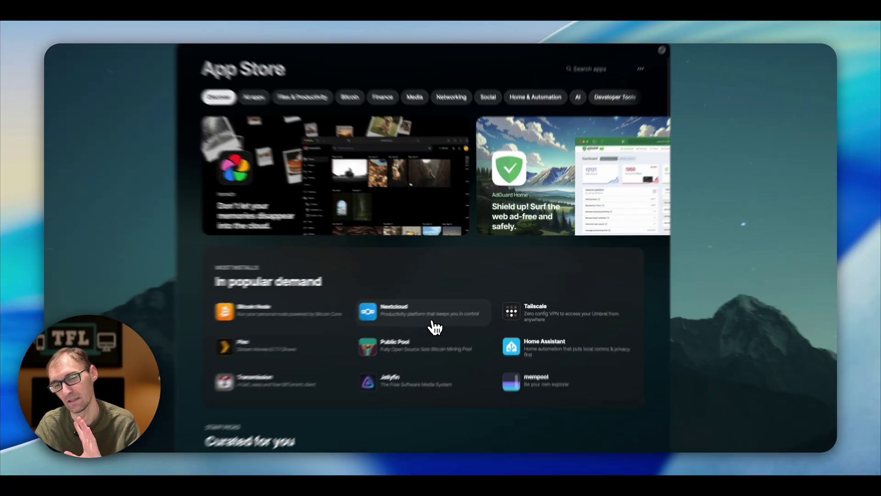
Install Nextcloud from In popular demand and open it, getting Safari's can't-connect error.
click(438, 320)
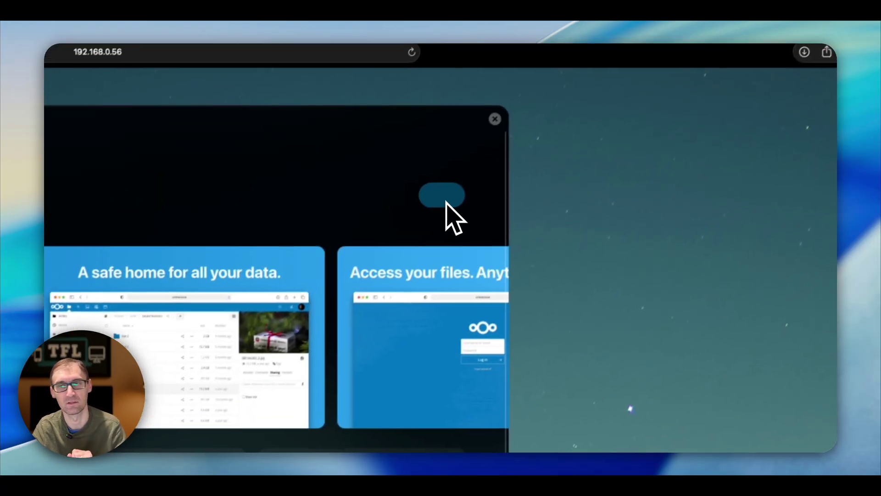
click(569, 133)
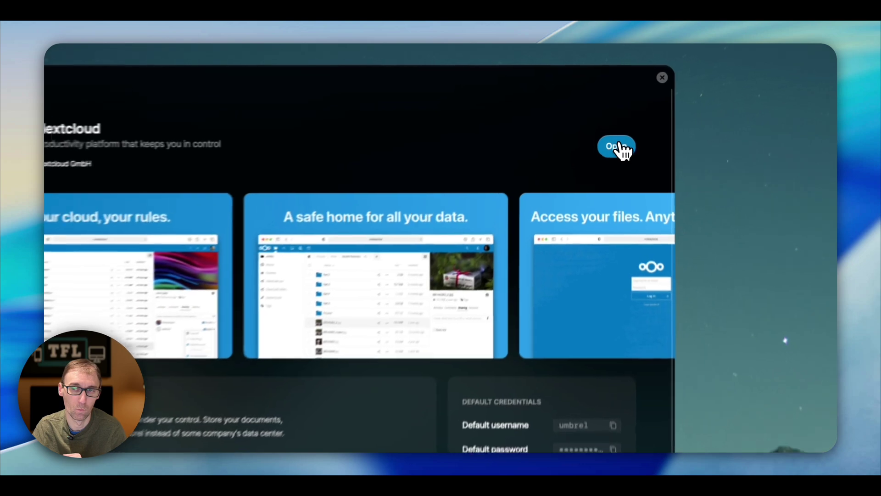
click(615, 123)
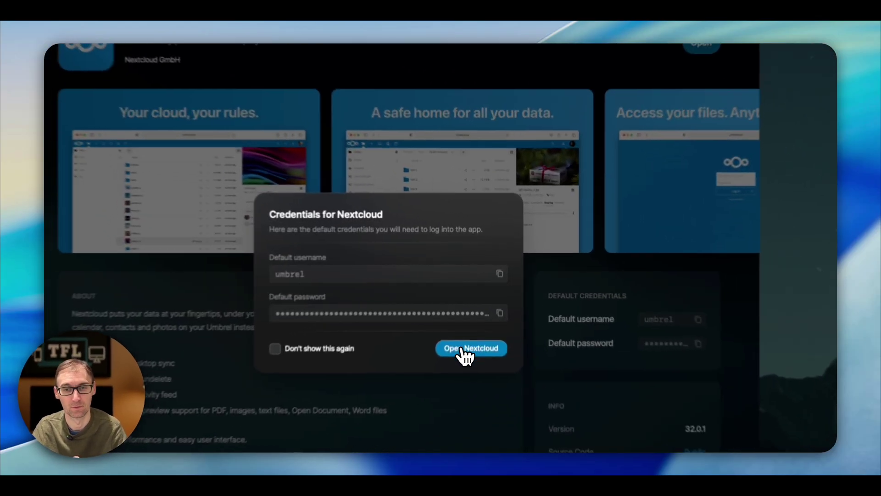
click(485, 293)
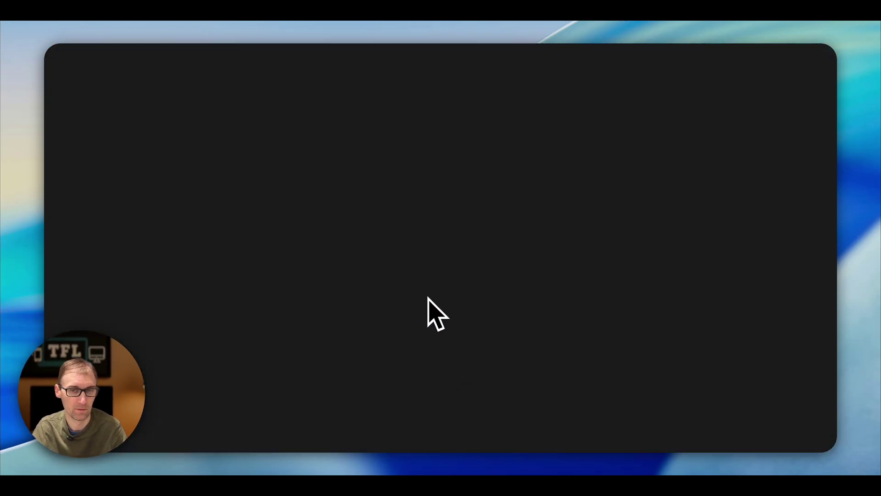
mouse_move(525, 41)
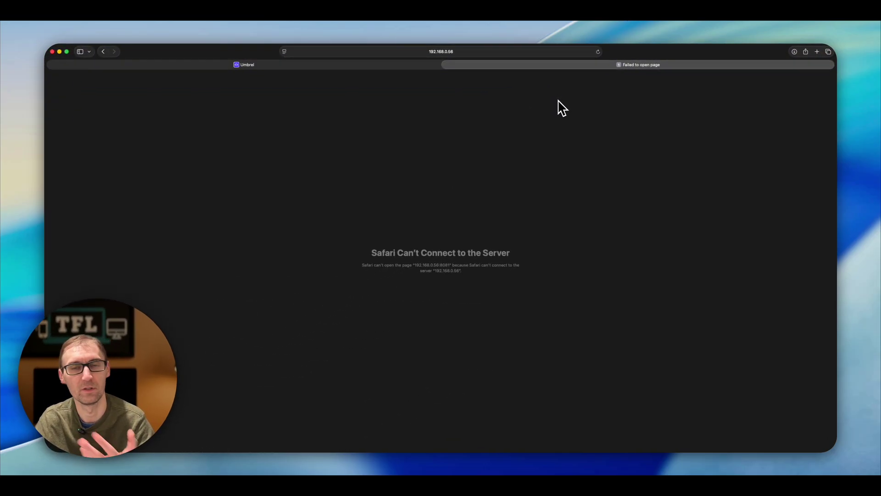
Retry opening Nextcloud and load its login page at 192.168.0.56.
click(598, 52)
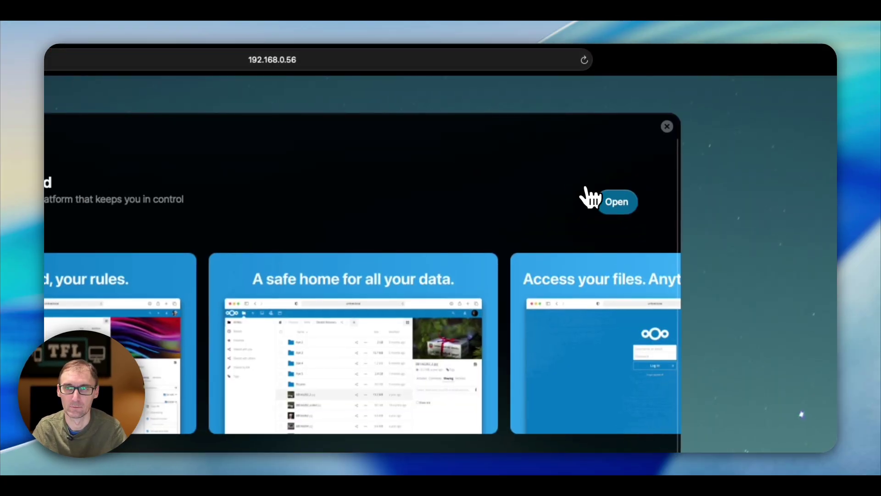
click(592, 198)
click(457, 421)
click(460, 63)
text(192.168.0.56)
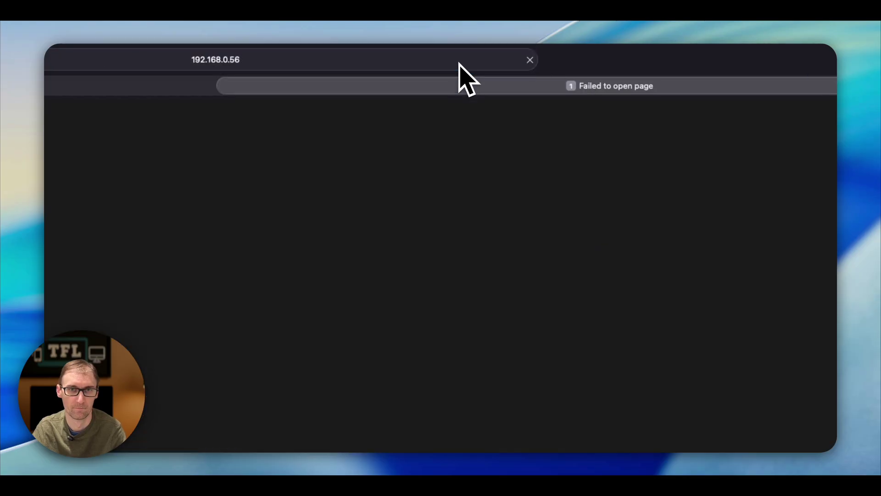
key(Return)
Log in to Nextcloud with account name 'umbrel' and the default password.
click(349, 272)
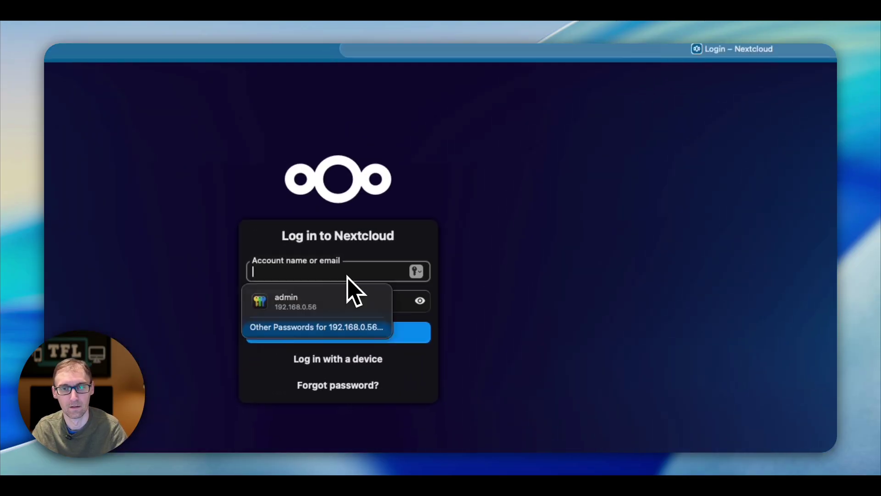
text(umbrel)
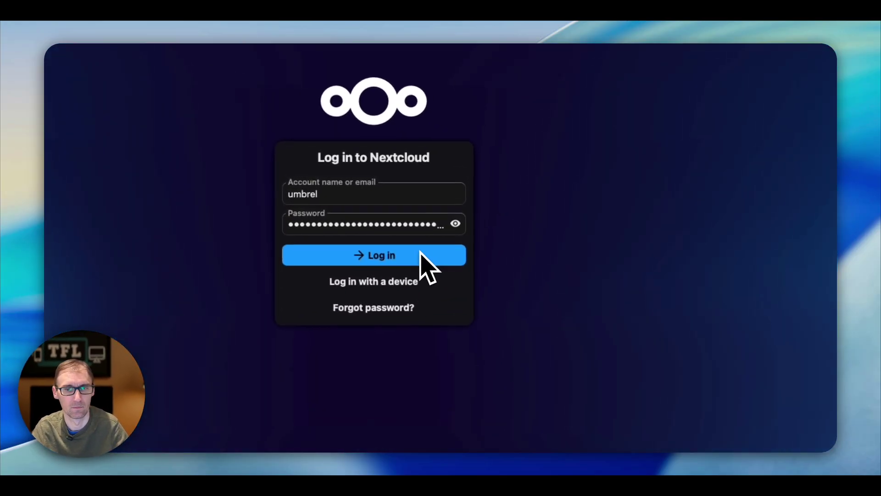
click(466, 207)
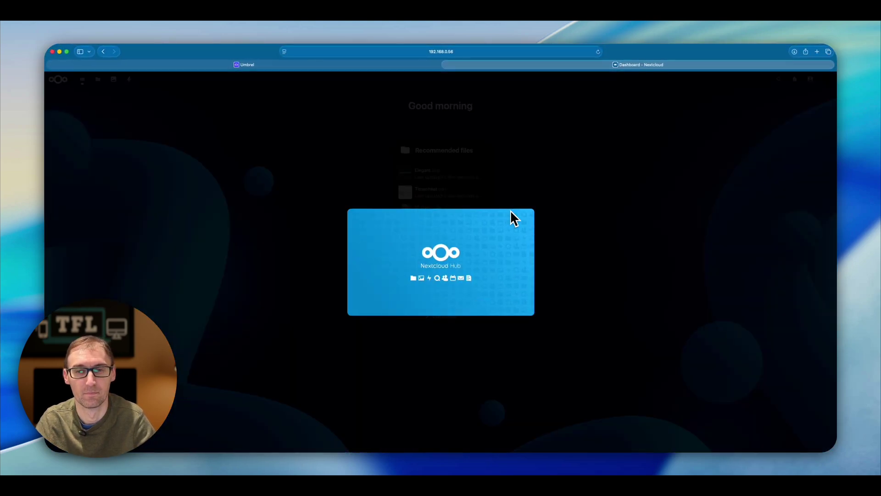
Dismiss Nextcloud's welcome, view All files, then close the tab and the Credentials dialog.
click(520, 186)
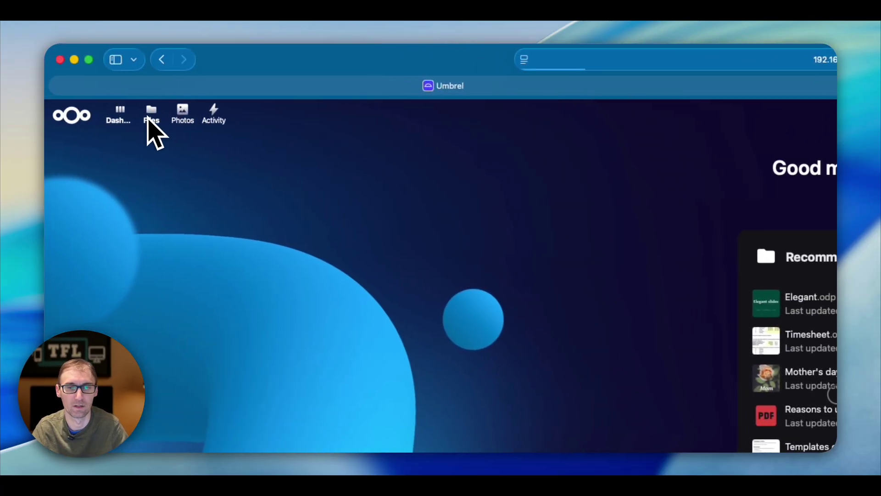
click(113, 118)
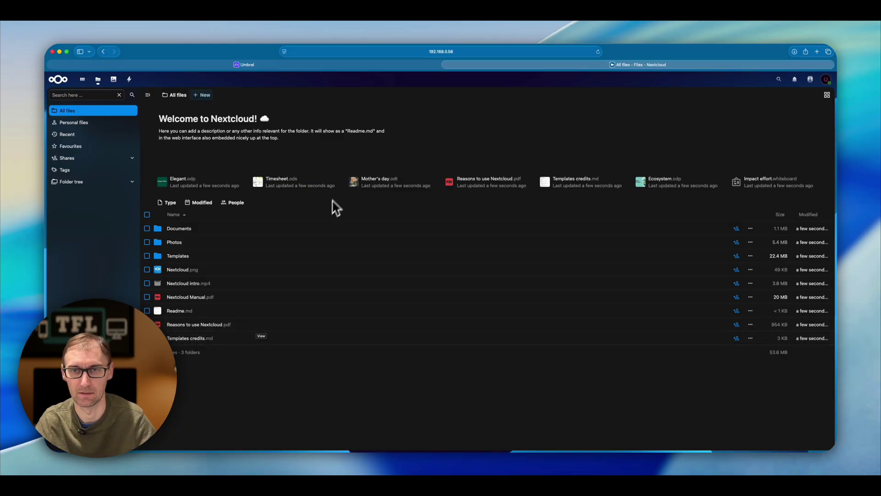
click(447, 64)
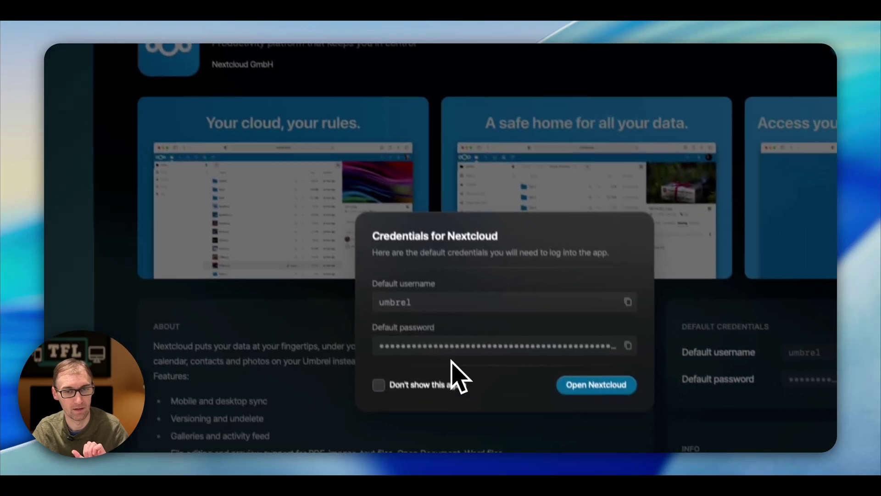
click(612, 312)
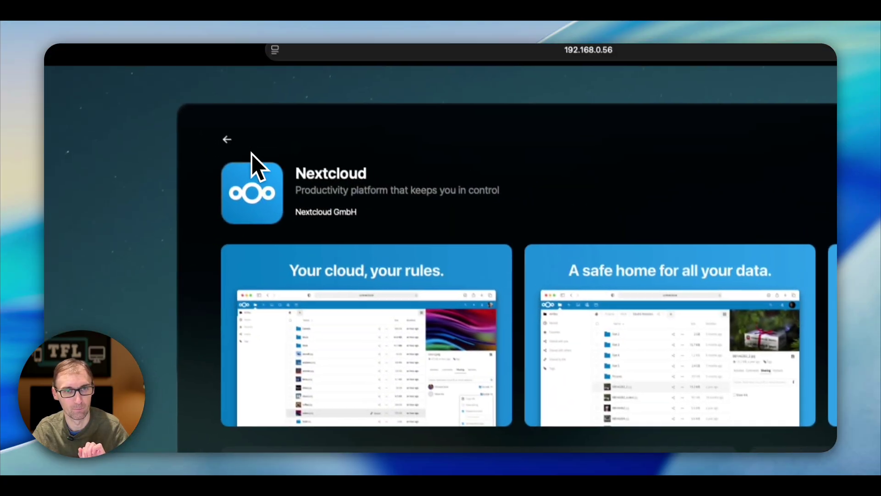
drag(233, 161, 731, 157)
Search the App Store for 'radar', open Radarr, and start its install.
click(645, 127)
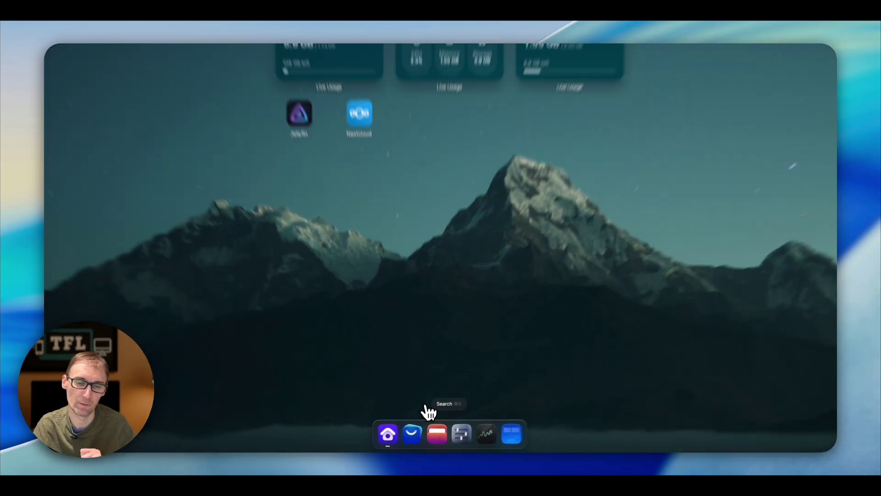
click(412, 438)
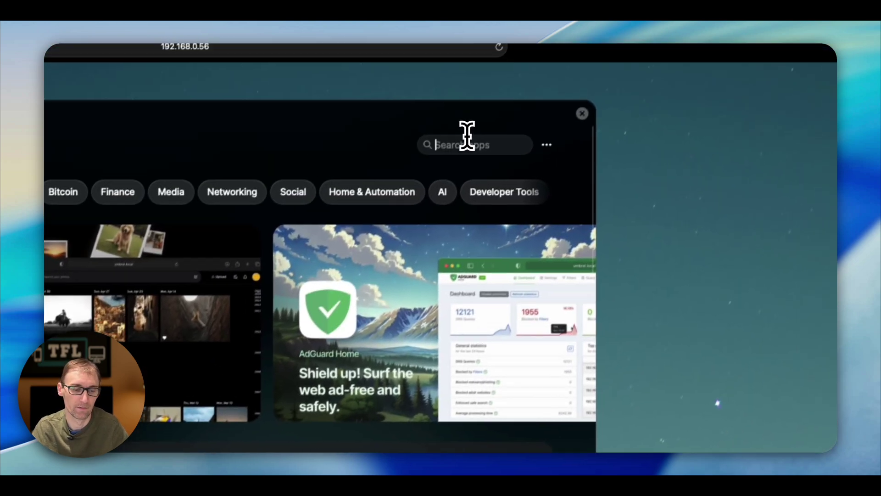
click(464, 152)
text(radar)
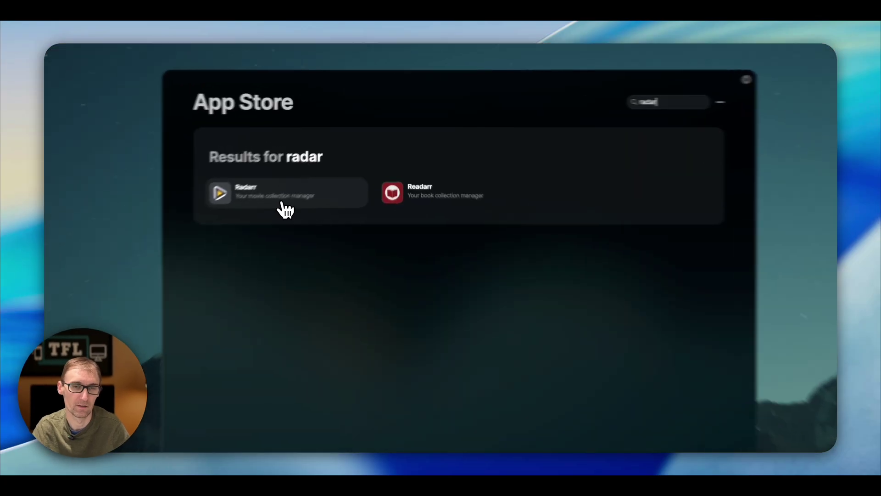
click(322, 168)
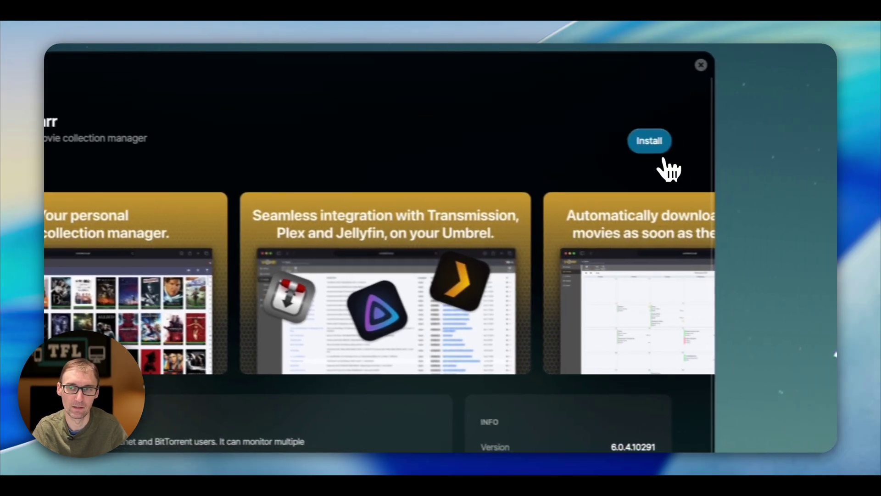
click(651, 143)
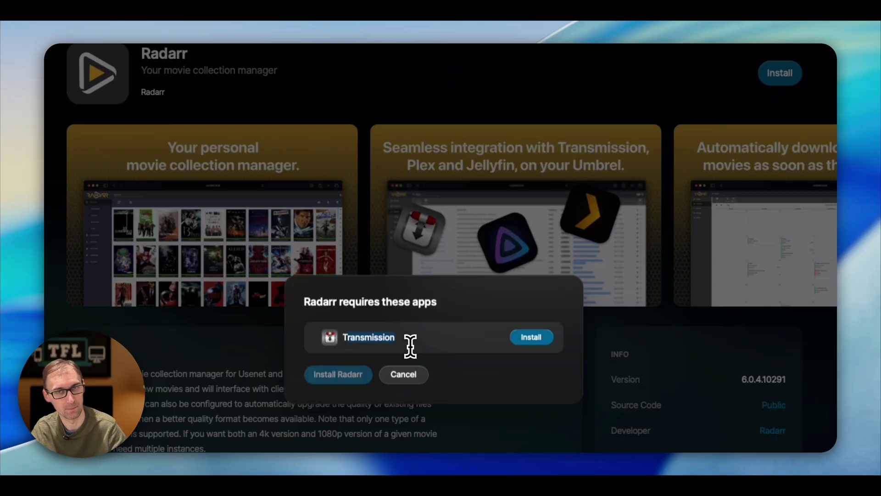
Install the required Transmission app, then go back and install Radarr.
click(533, 337)
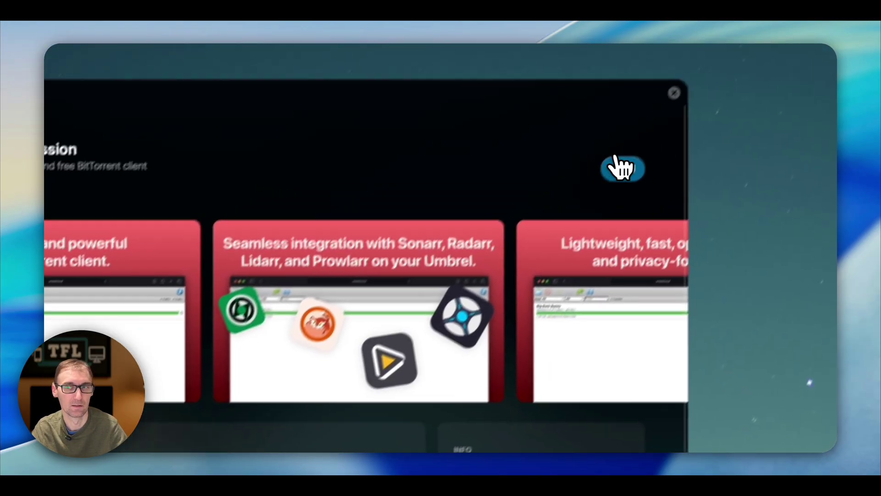
click(780, 73)
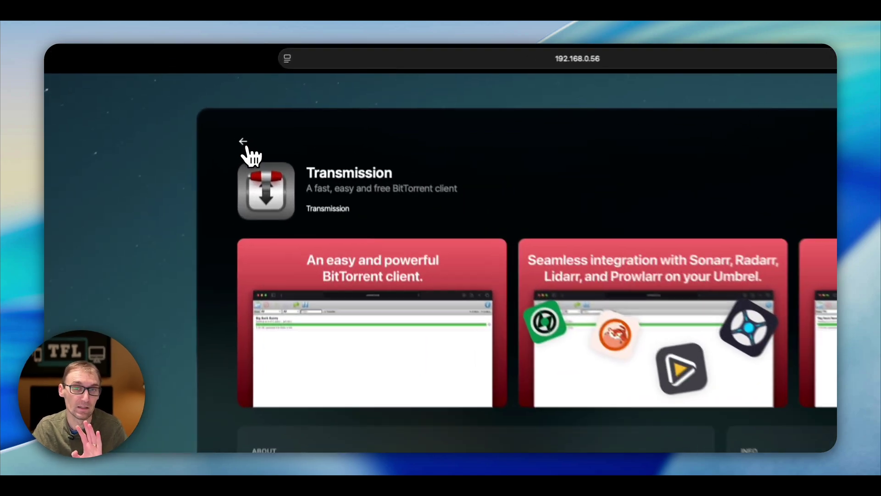
click(260, 97)
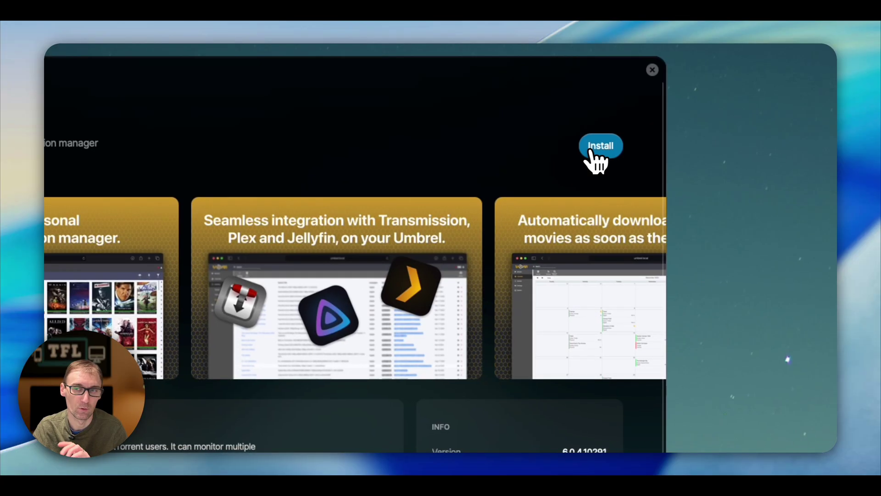
click(598, 150)
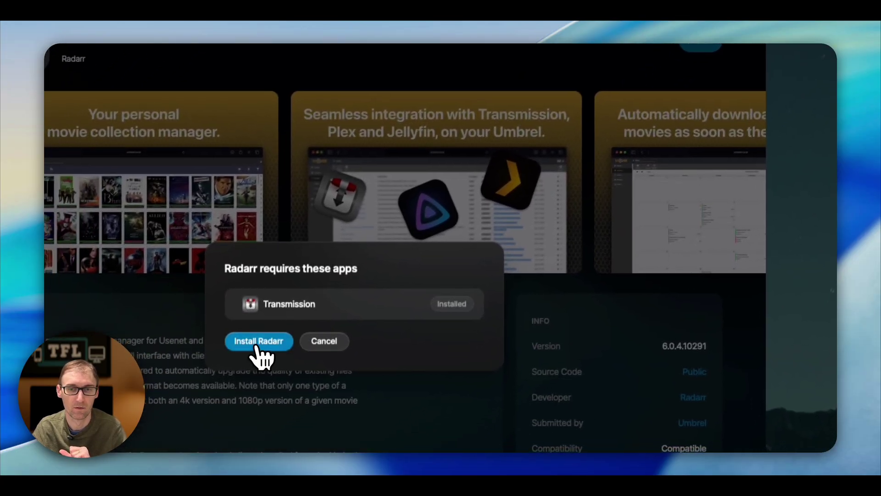
click(257, 342)
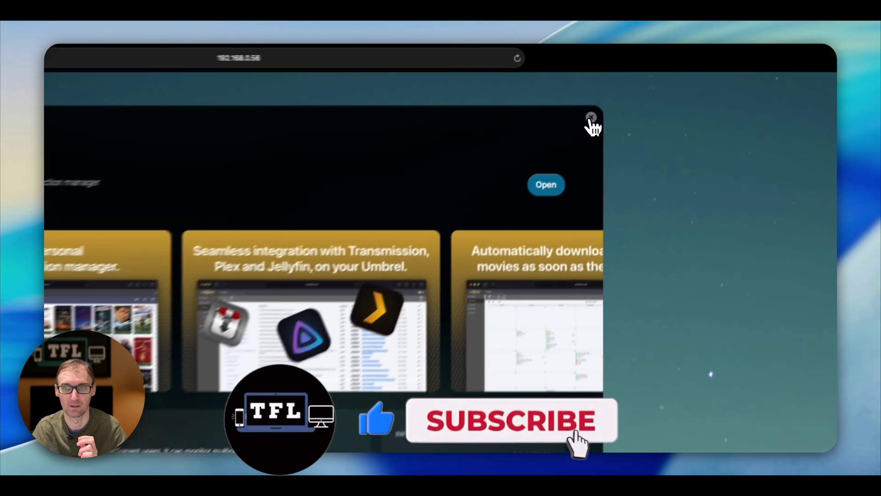
Leave the Radarr store page, launch Radarr from the dashboard, then close its tab.
click(639, 85)
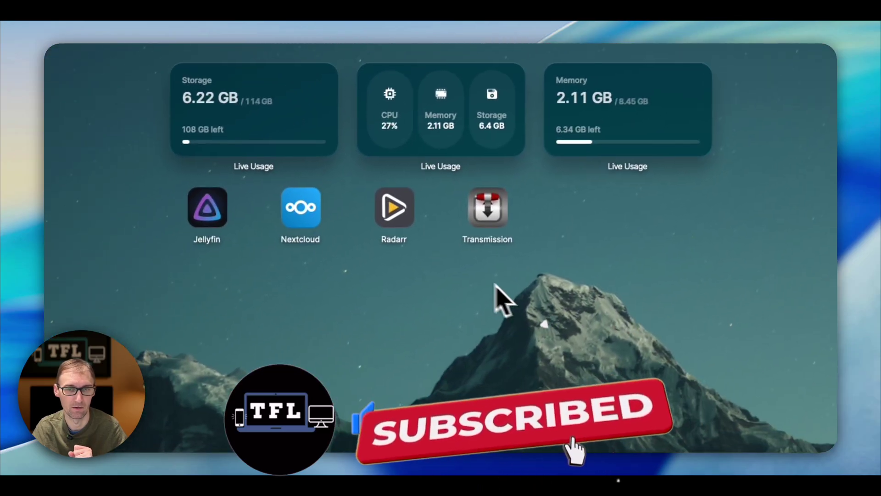
click(316, 237)
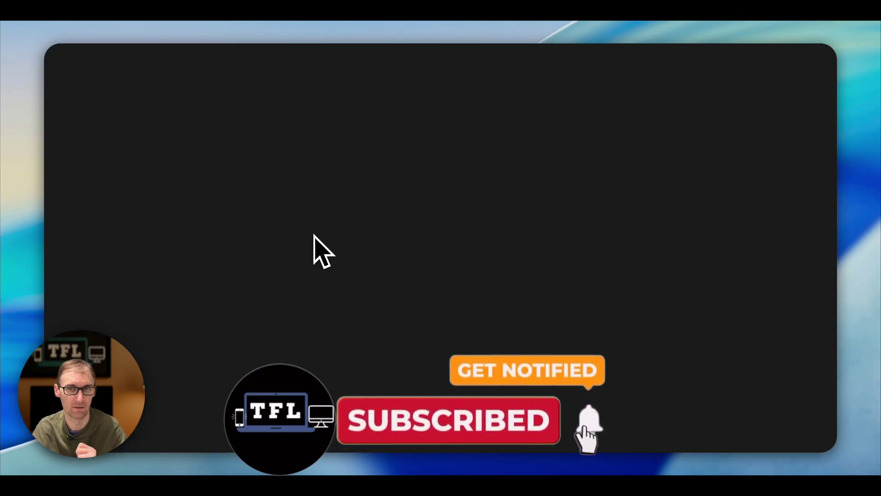
mouse_move(498, 53)
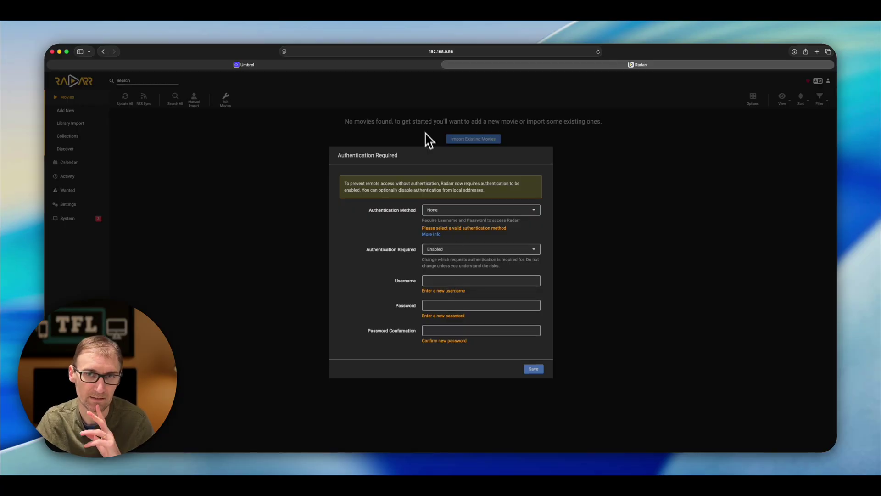
click(448, 65)
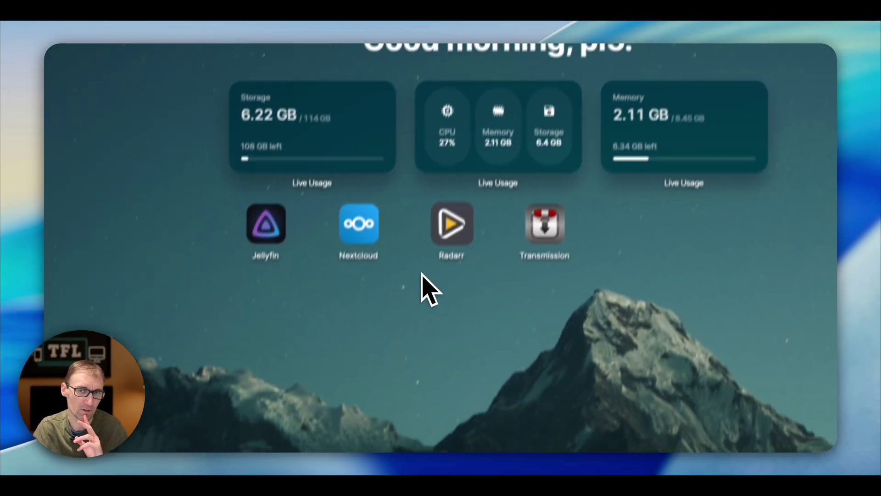
Open the Files app at the Home folder from the dock.
scroll(439, 239, down, 5)
click(468, 427)
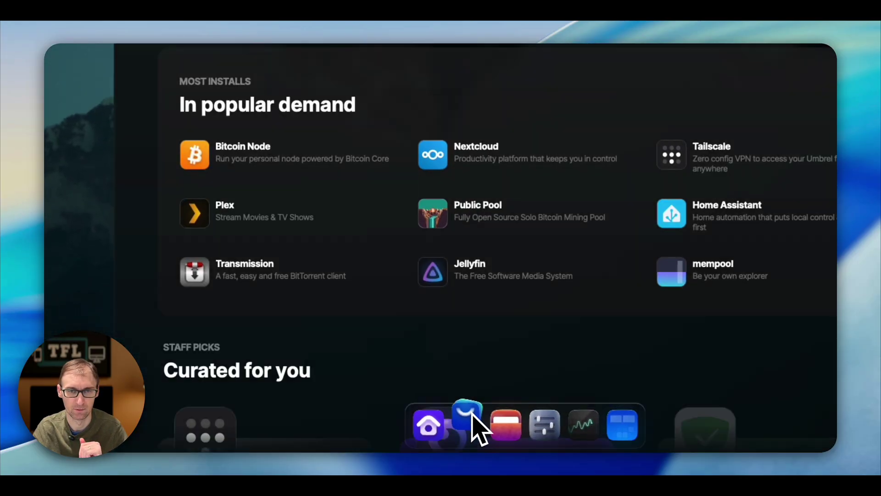
click(640, 92)
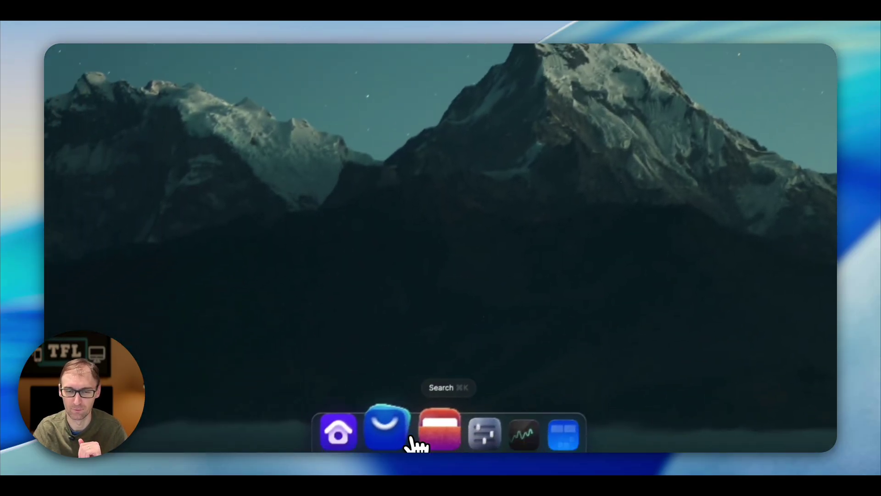
click(452, 436)
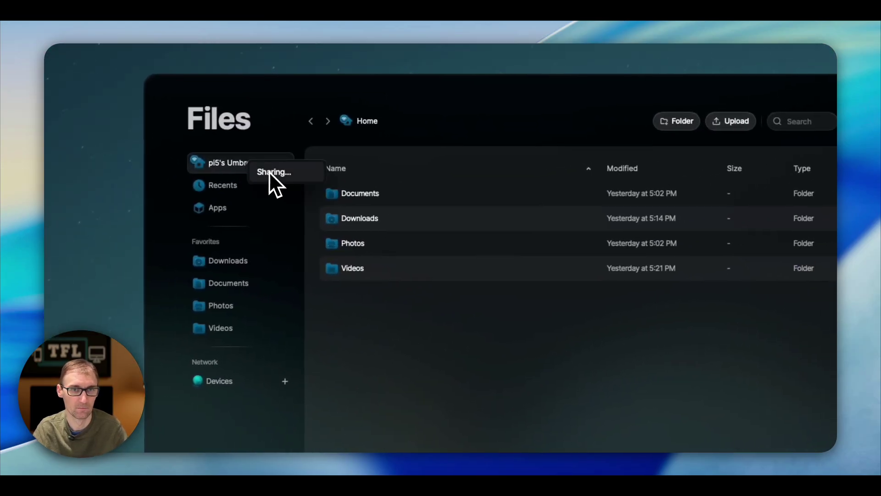
Switch on Share over network for pi5's Umbrel storage.
click(273, 173)
click(575, 271)
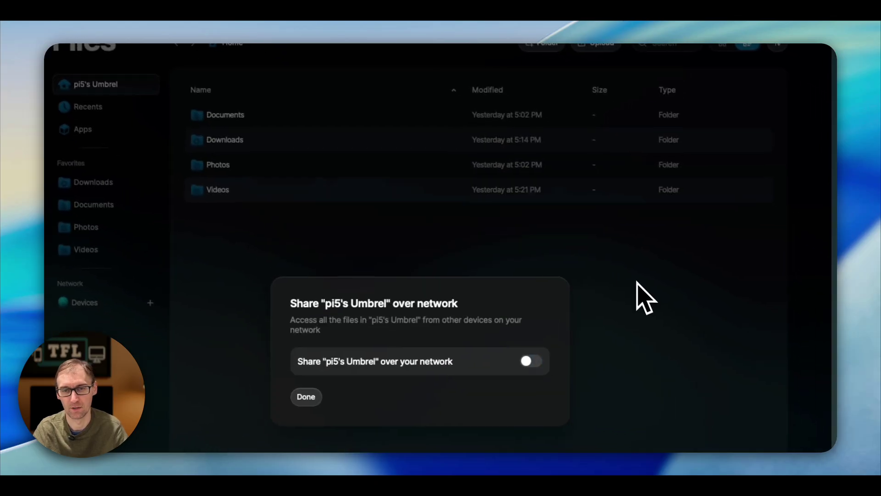
click(632, 277)
right_click(94, 84)
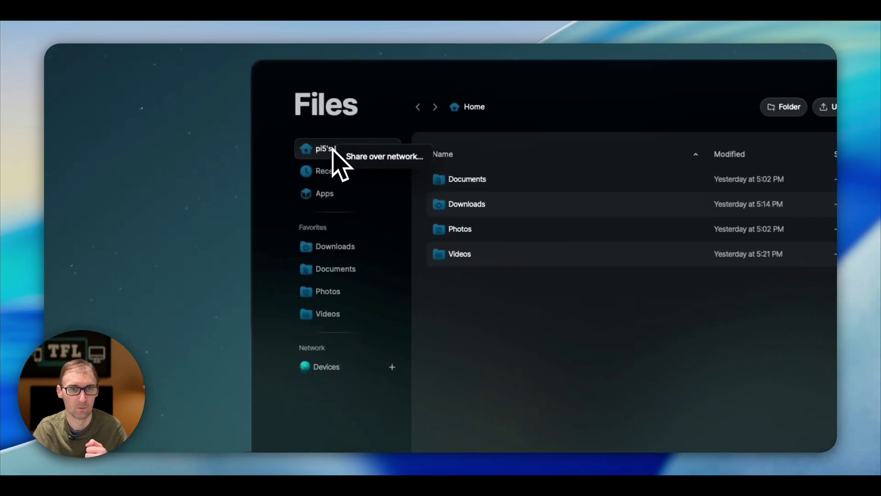
click(379, 159)
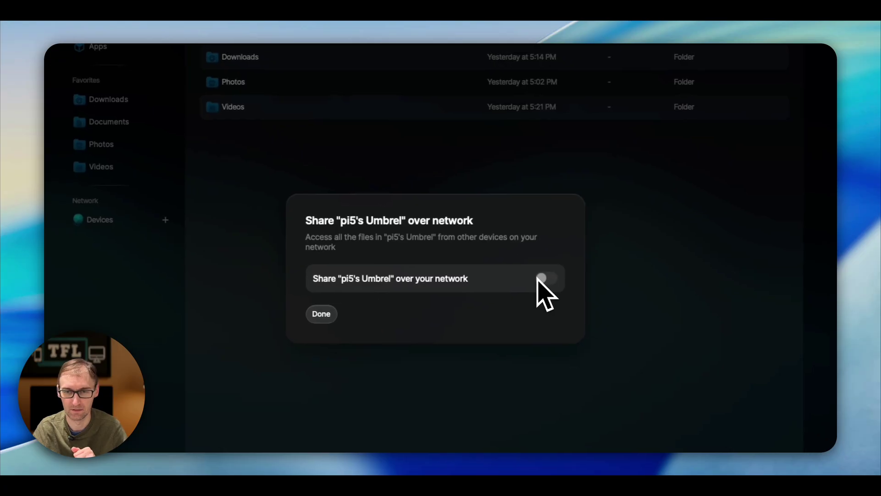
click(543, 279)
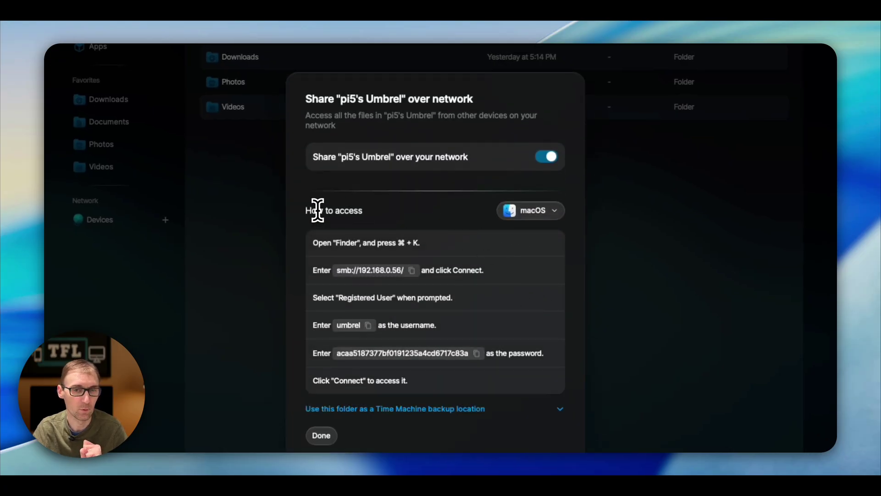
Check the systems listed under How to access and keep macOS selected.
click(553, 211)
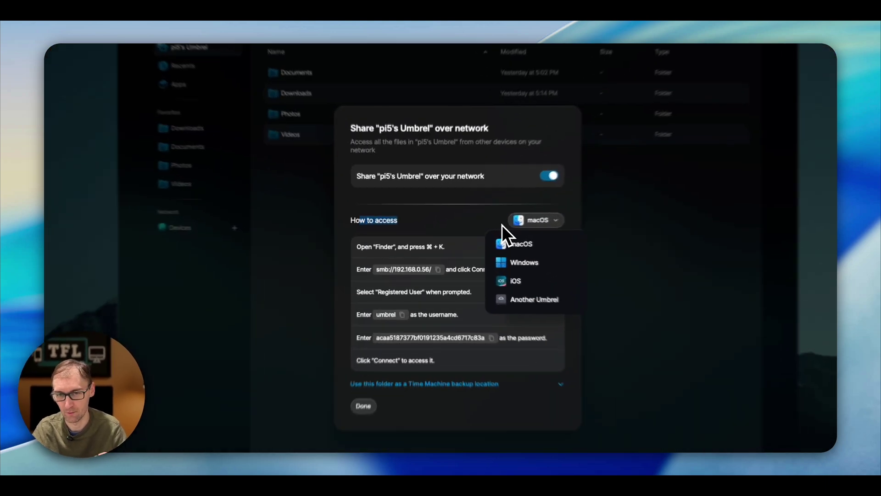
click(473, 227)
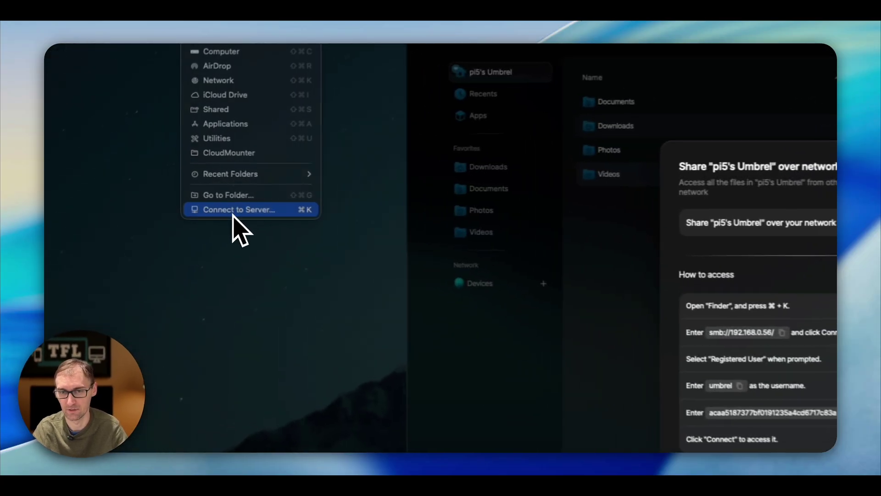
Connect Finder to smb://192.168.0.56/ using the copied address and the copied share password.
click(146, 194)
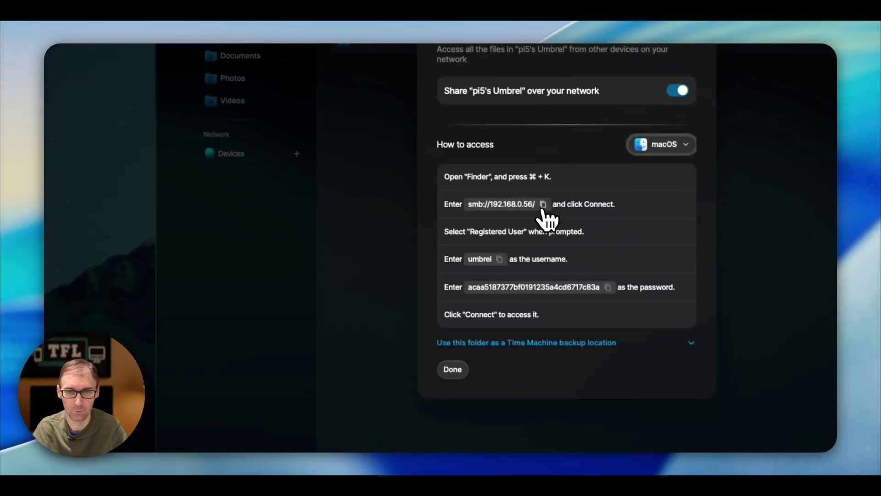
click(636, 250)
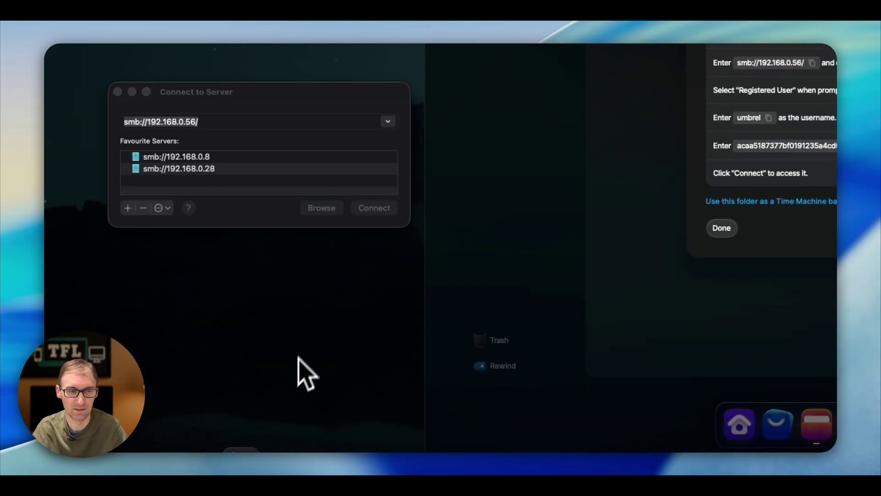
click(243, 171)
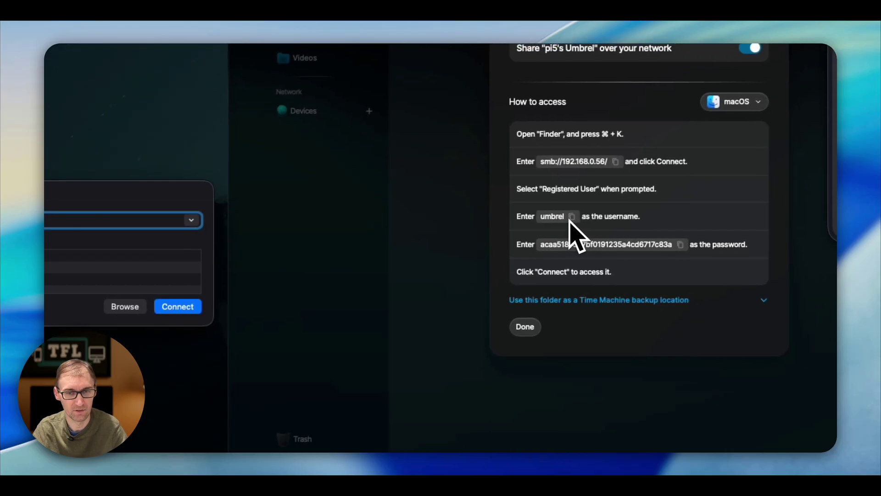
click(676, 238)
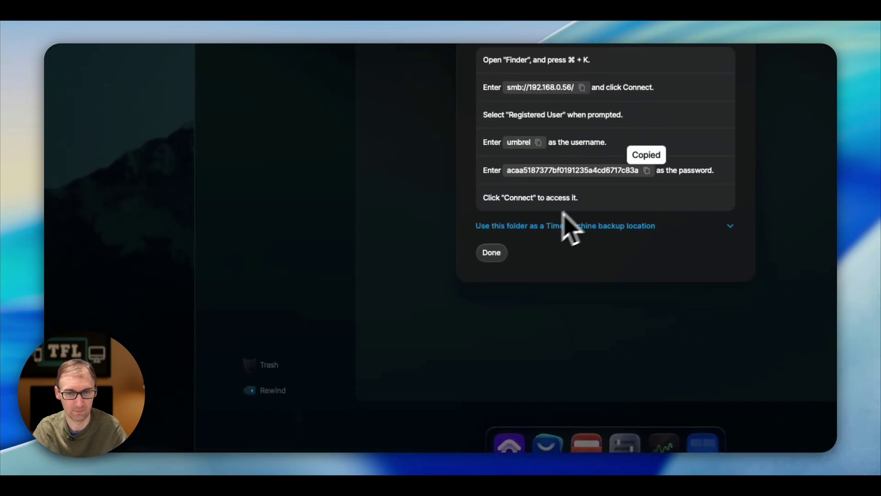
click(197, 441)
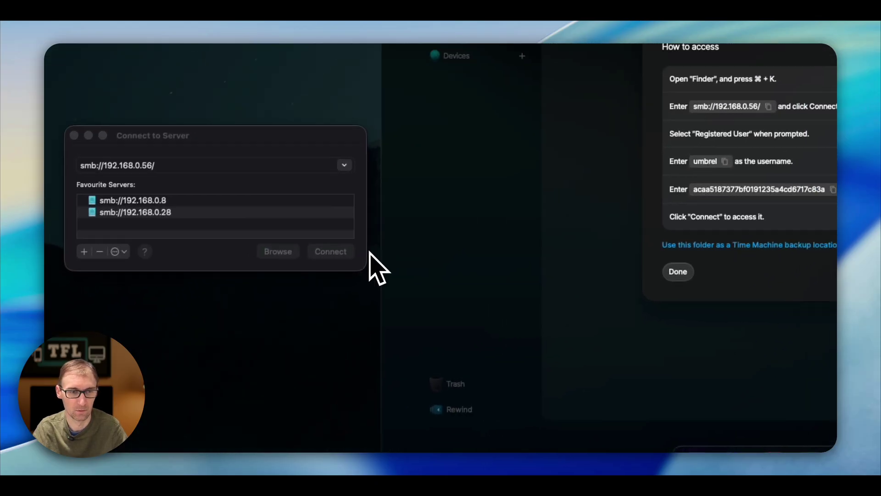
click(336, 262)
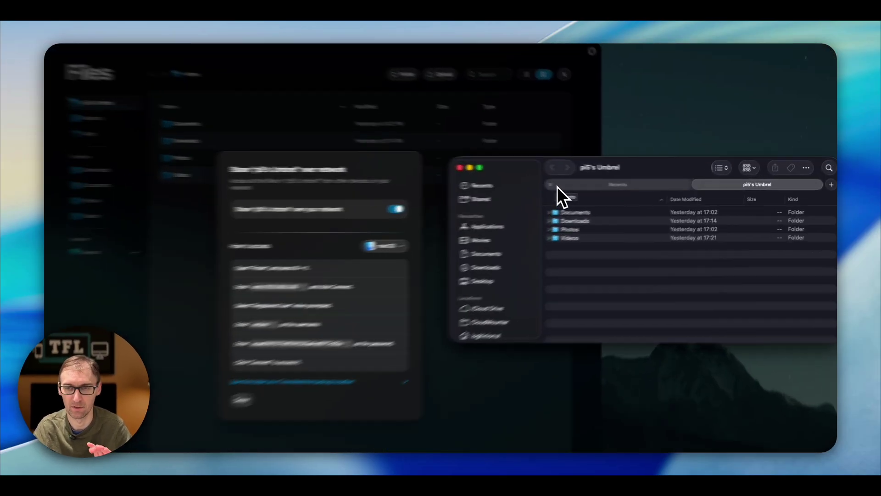
Close the extra Recents view, select the Documents, Downloads, Photos and Videos folders, then close Finder.
click(614, 183)
click(609, 183)
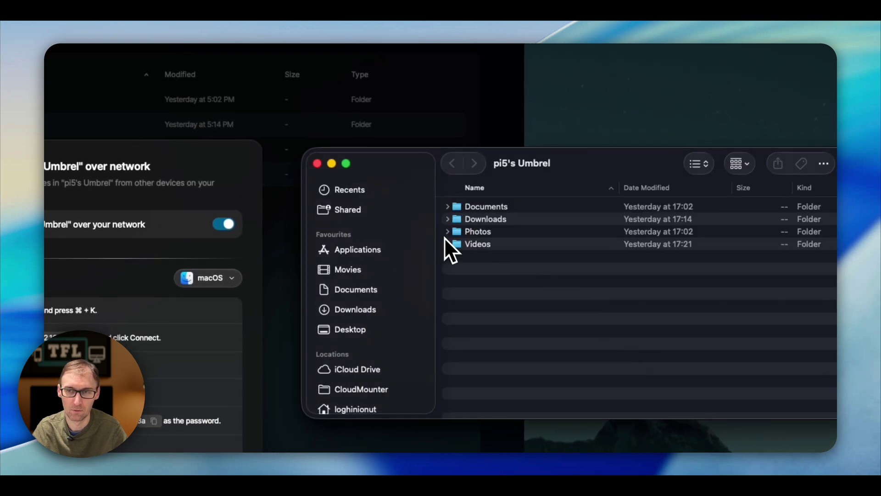
key(super+a)
click(317, 163)
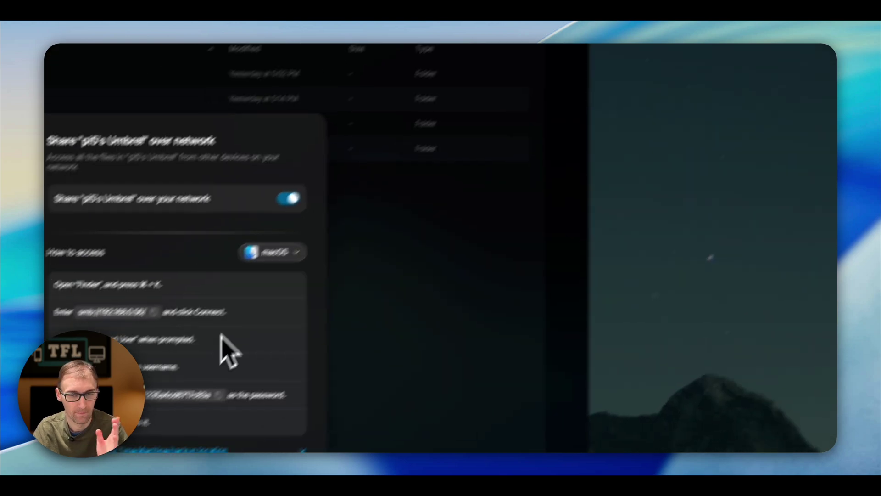
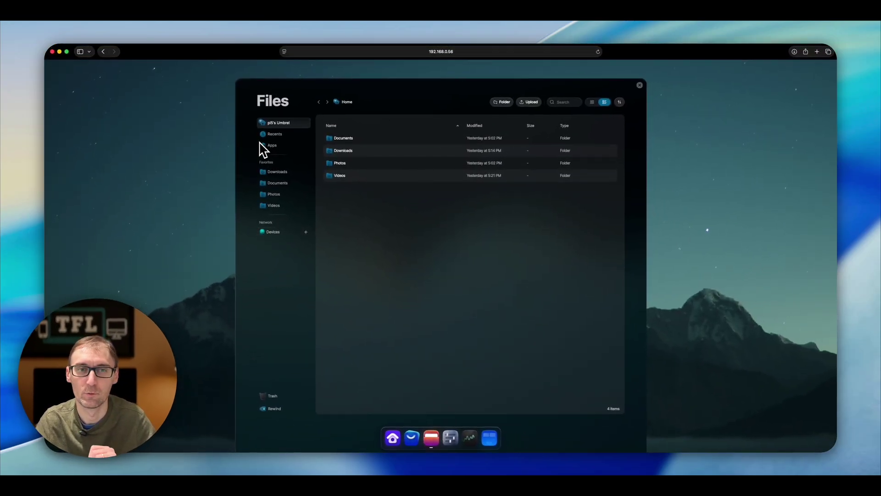
Close Files and view Nextcloud's default login credentials with the password revealed.
click(639, 88)
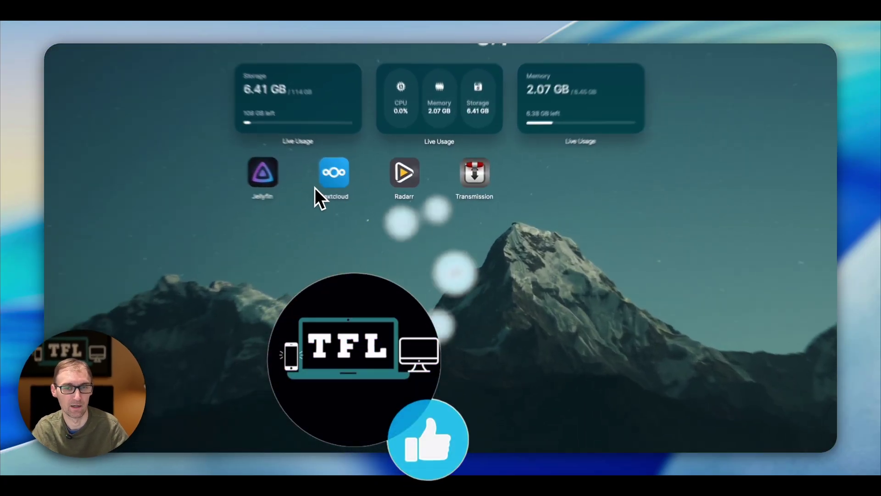
click(374, 192)
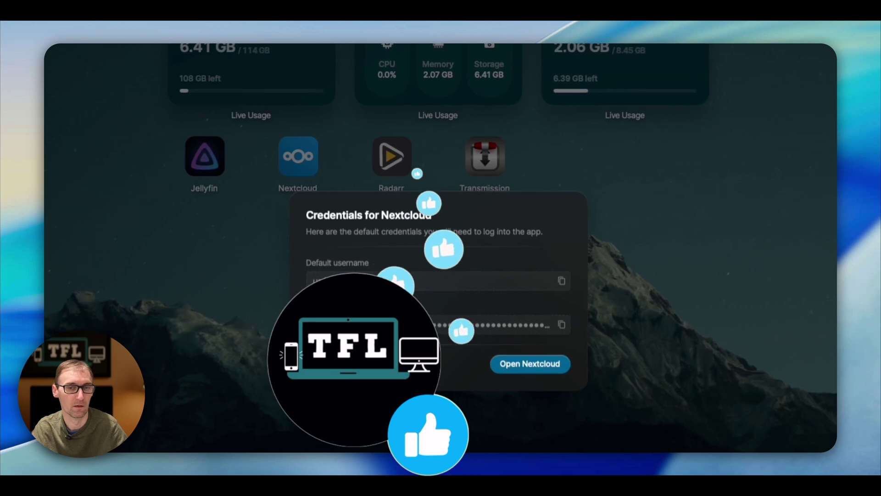
double_click(505, 325)
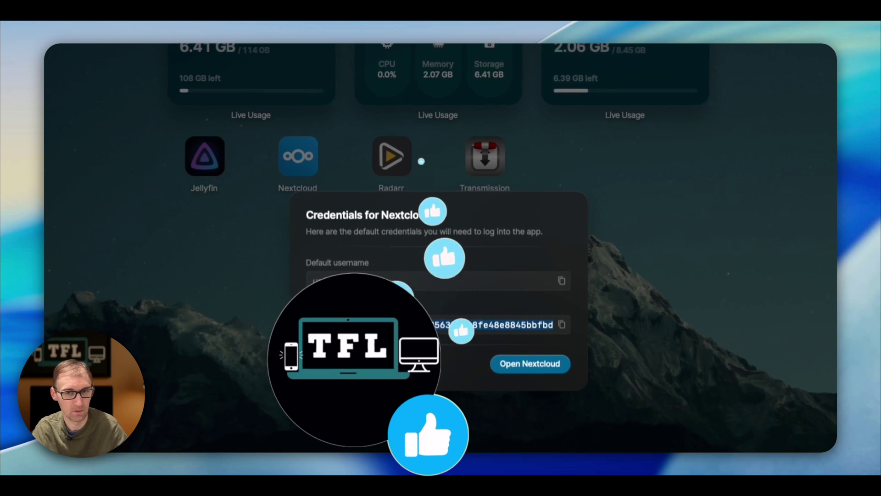
click(734, 328)
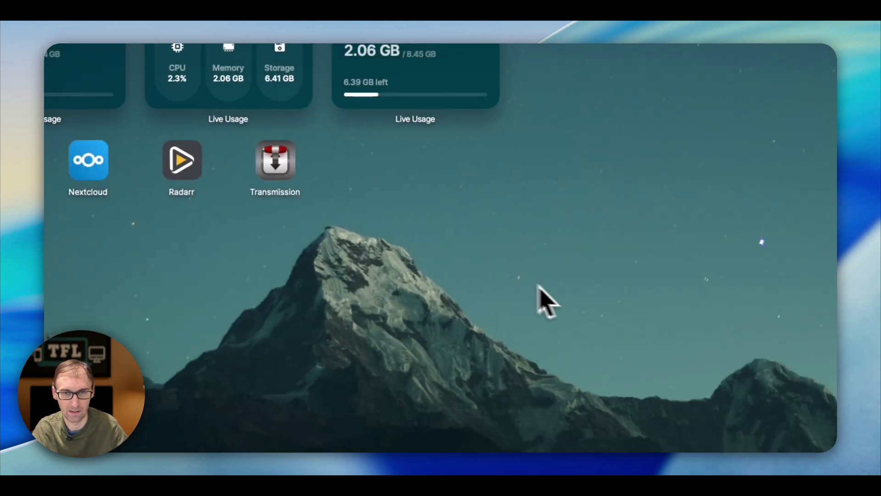
Show Nextcloud's default credentials again from its context menu, then reopen the app options.
right_click(178, 167)
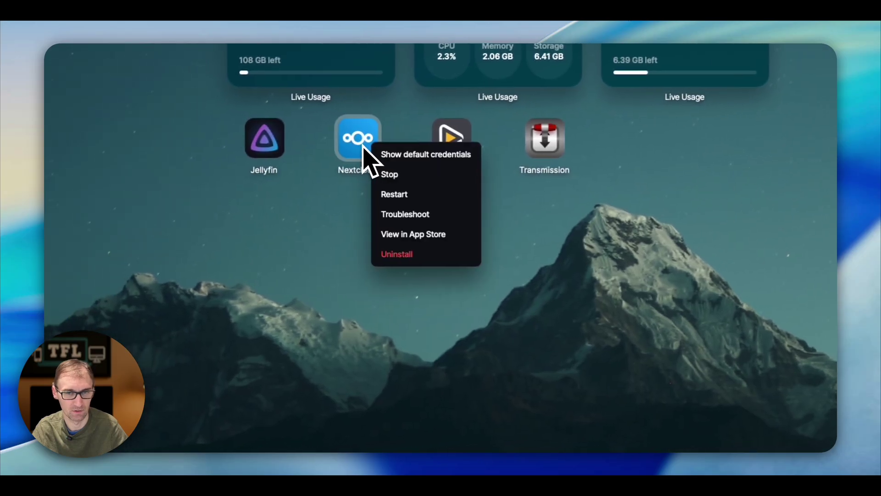
click(410, 156)
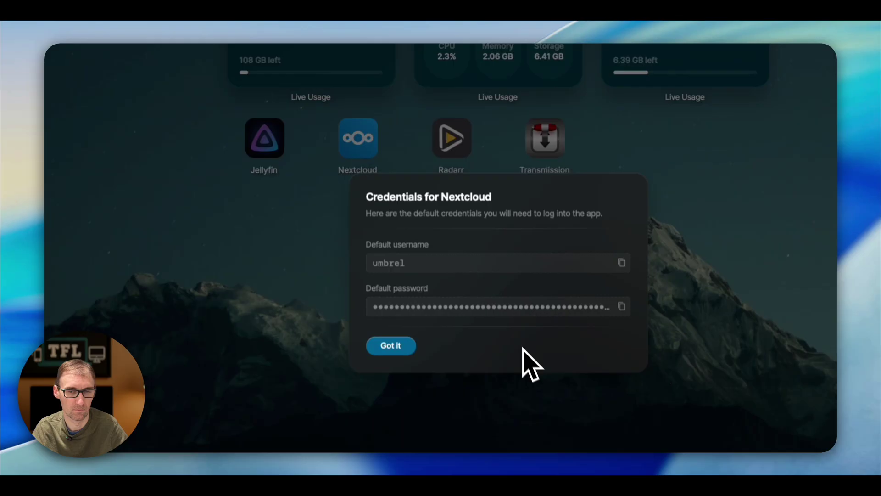
key(Escape)
right_click(354, 148)
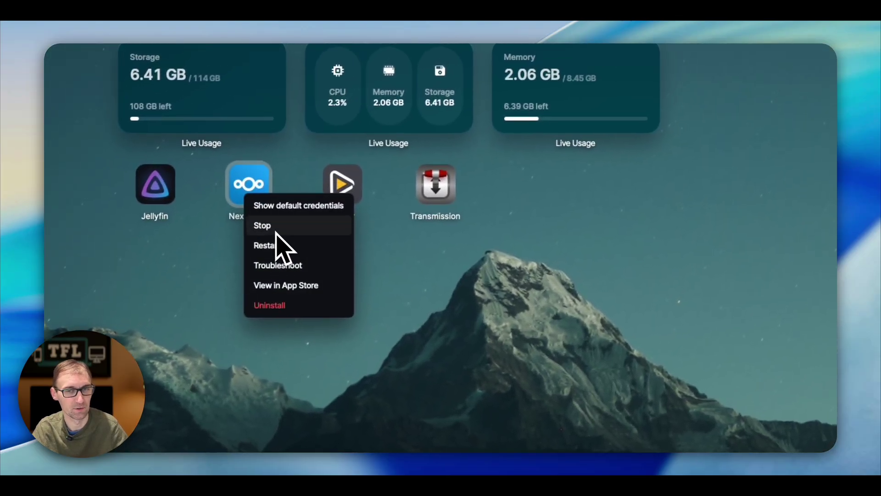
Dismiss the Nextcloud menu and set the Settings wallpaper to the red sunset scene.
click(641, 301)
click(452, 418)
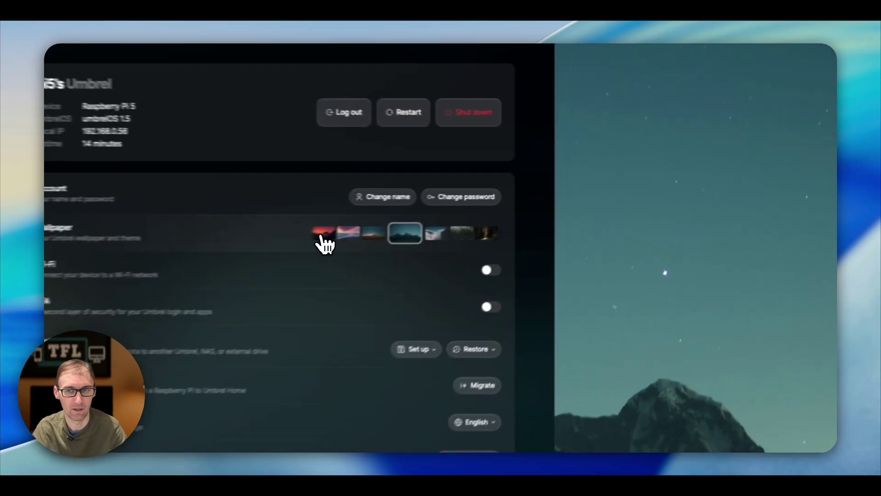
click(520, 208)
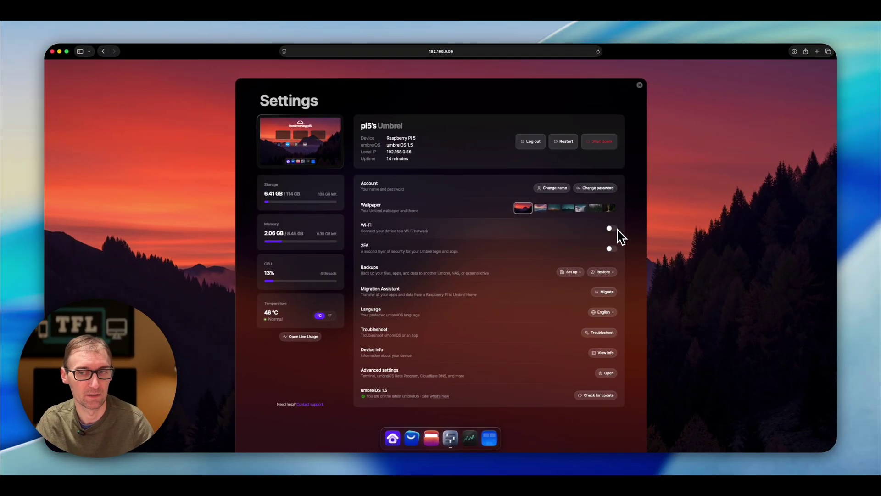
double_click(364, 246)
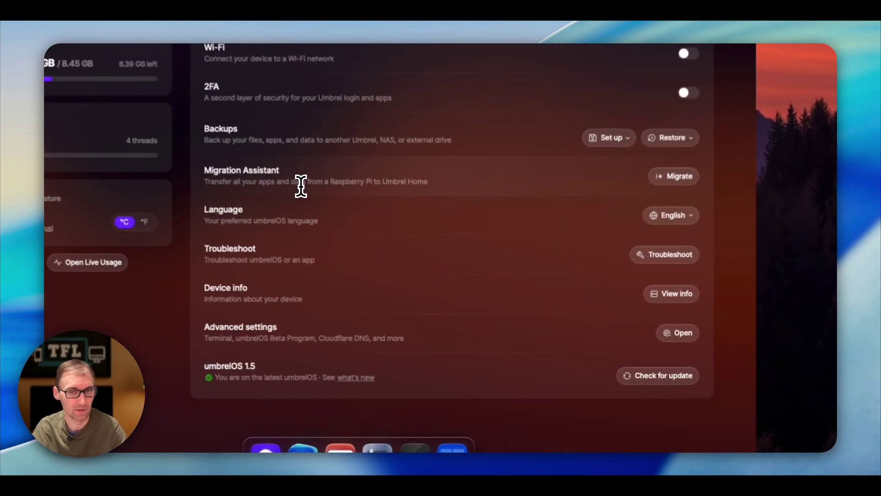
click(405, 296)
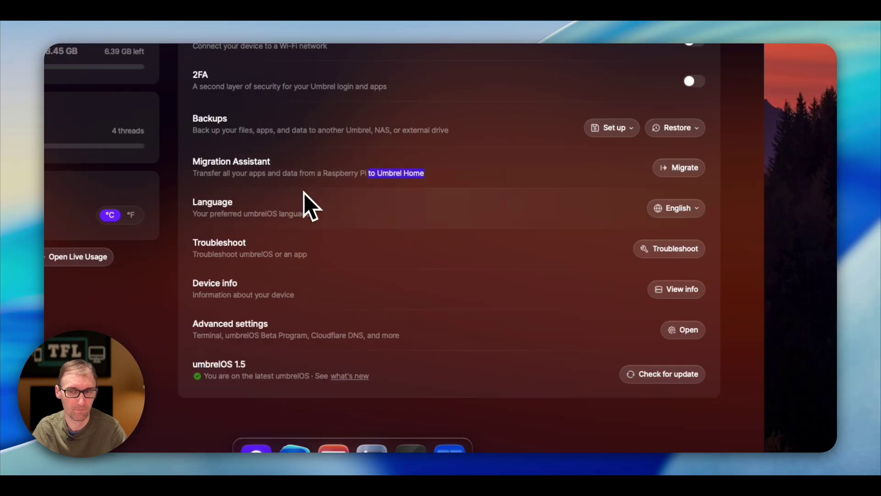
click(276, 250)
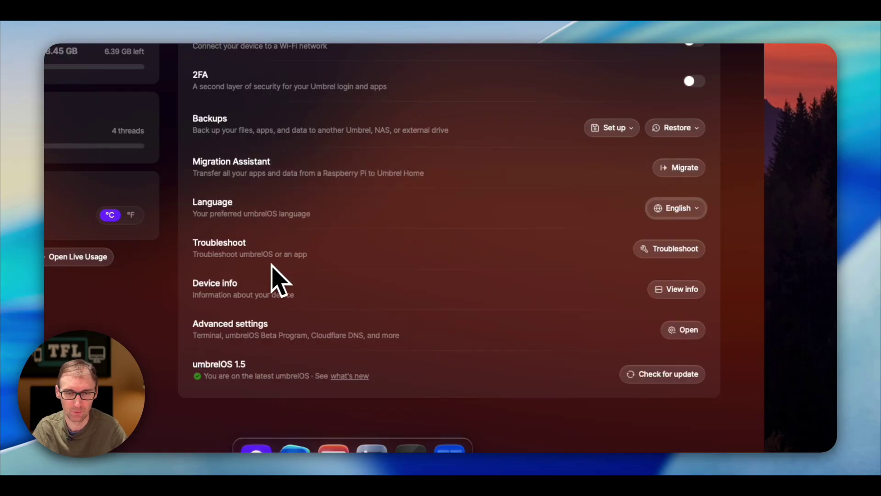
Review the device info and Advanced settings dialogs, then close Settings.
click(676, 289)
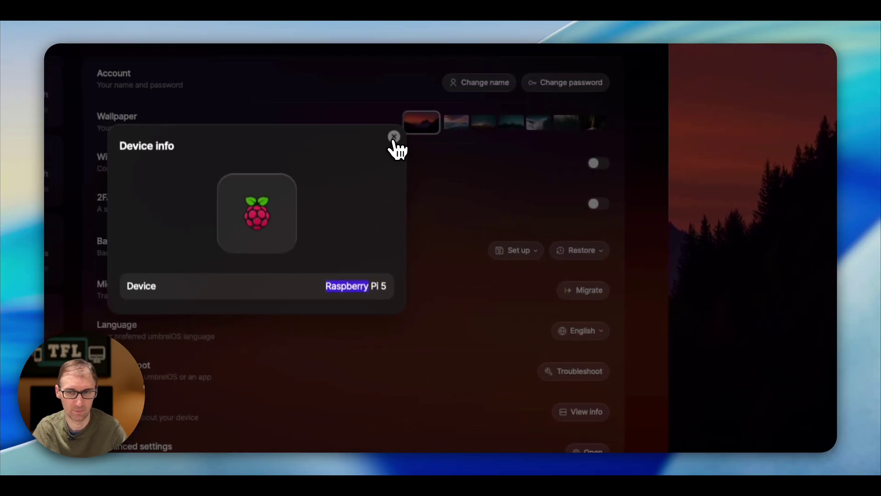
click(376, 44)
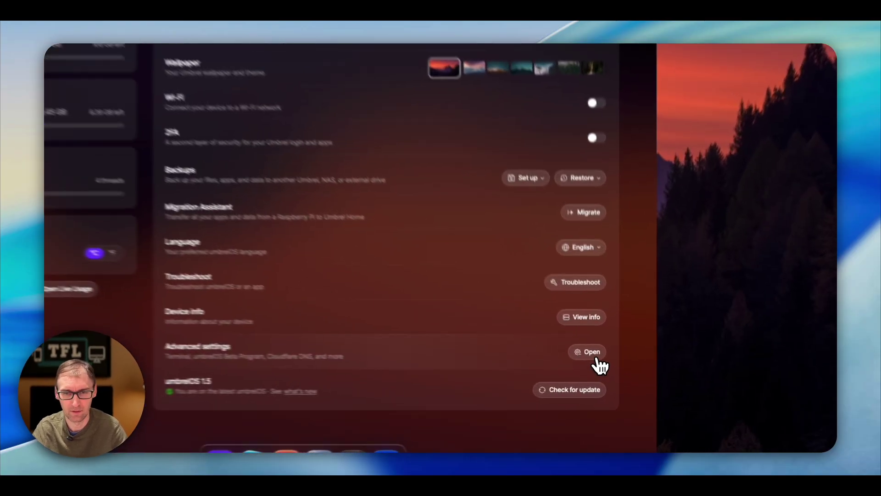
click(606, 373)
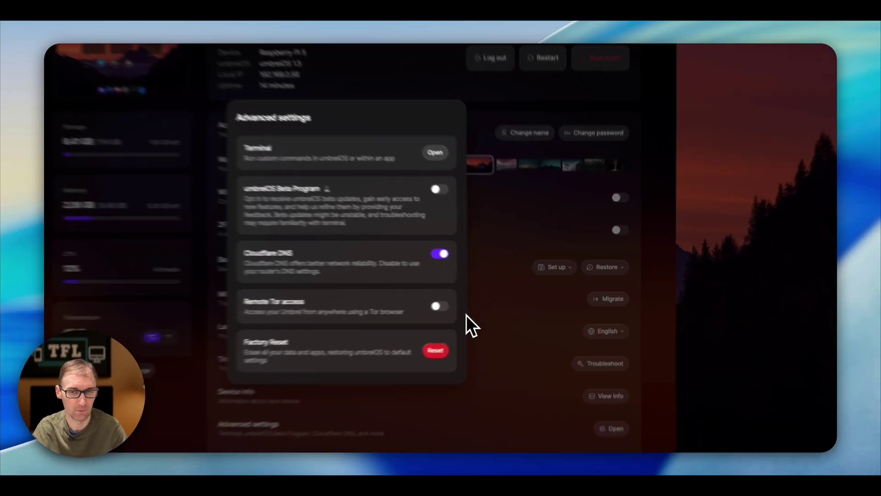
triple_click(528, 292)
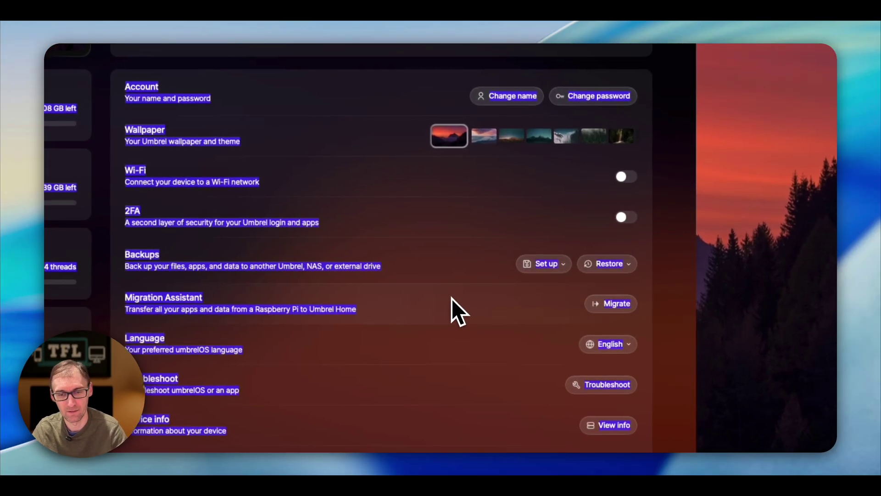
click(453, 300)
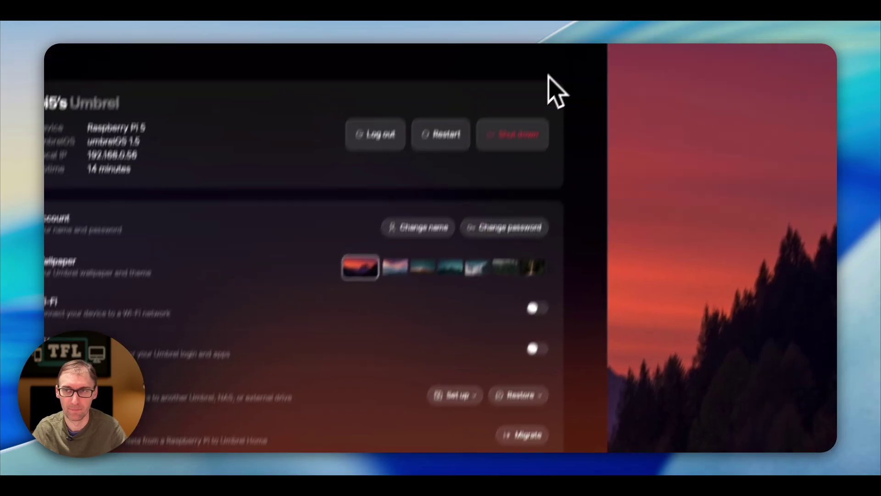
click(557, 91)
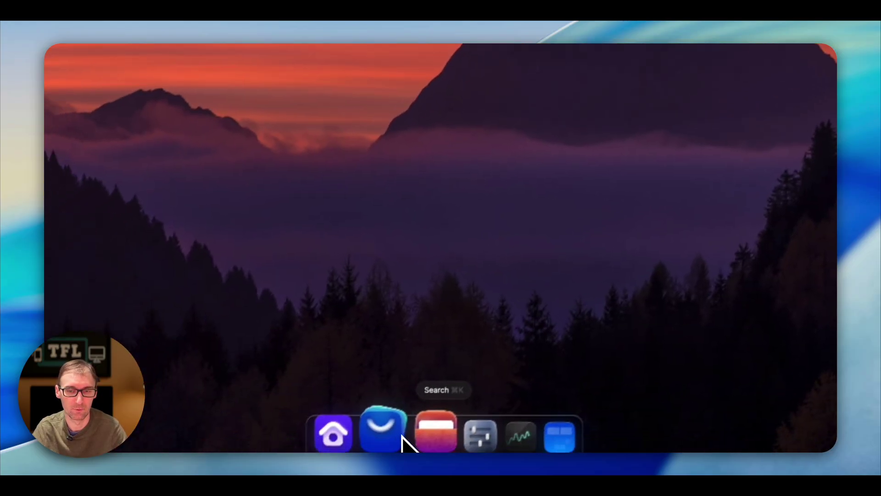
Open Files and check the network sharing password for pi5's Umbrel storage.
click(447, 429)
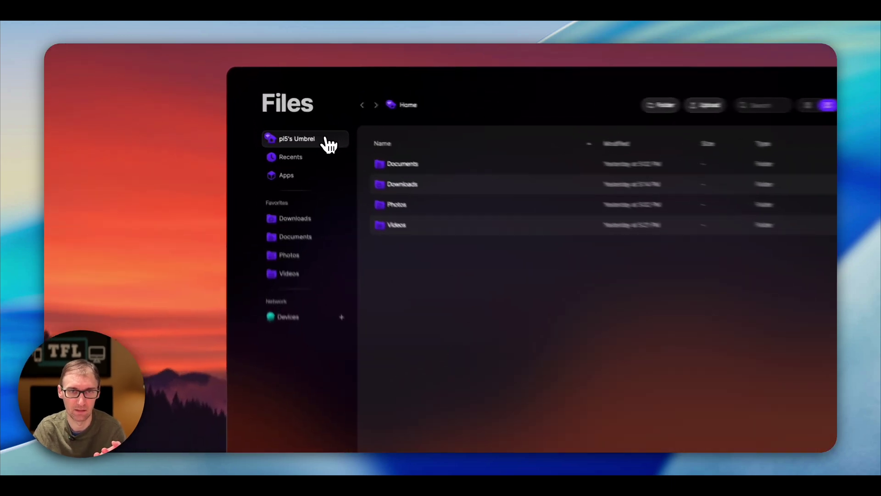
right_click(303, 127)
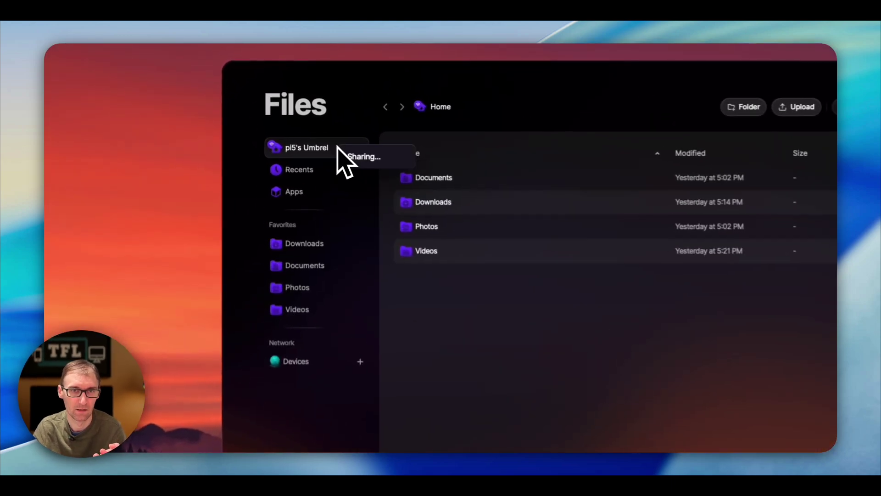
click(312, 131)
scroll(409, 209, down, 2)
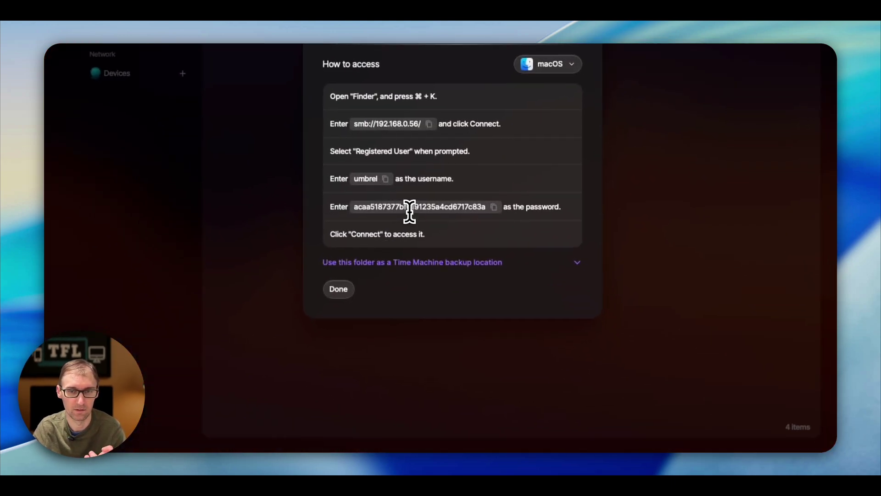
double_click(407, 202)
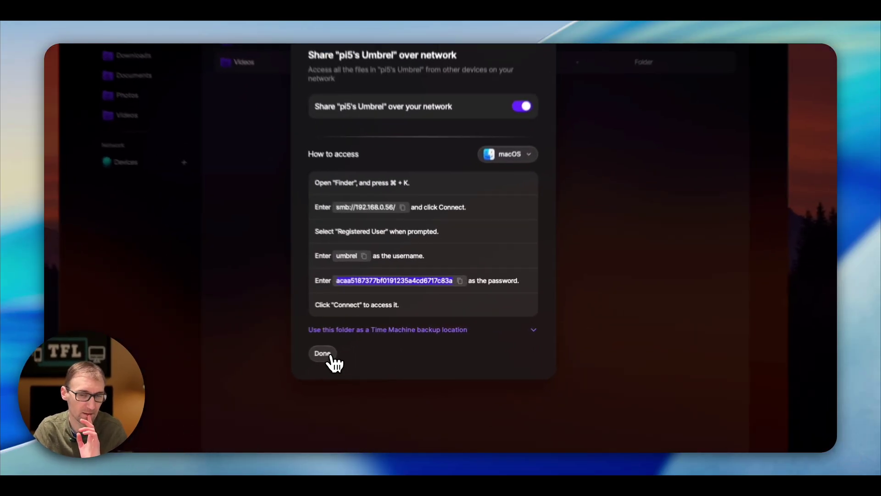
click(386, 340)
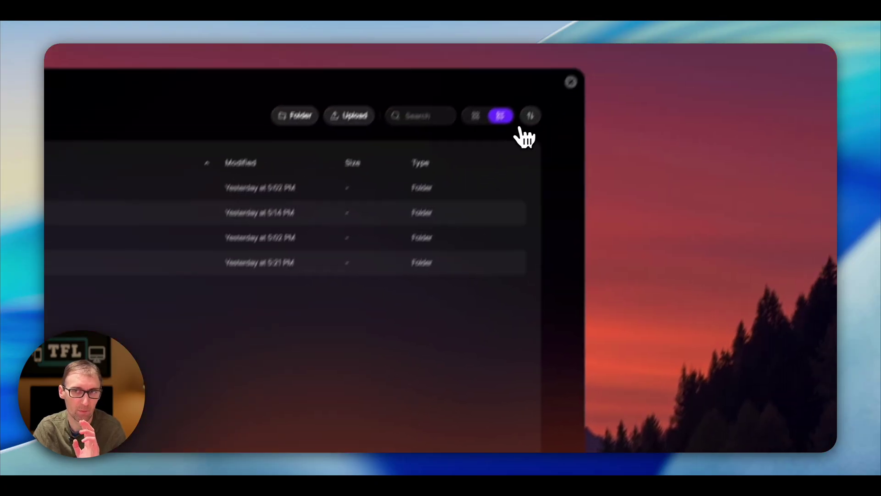
Switch the Home folders to grid view and back to list view, then close Files.
click(528, 115)
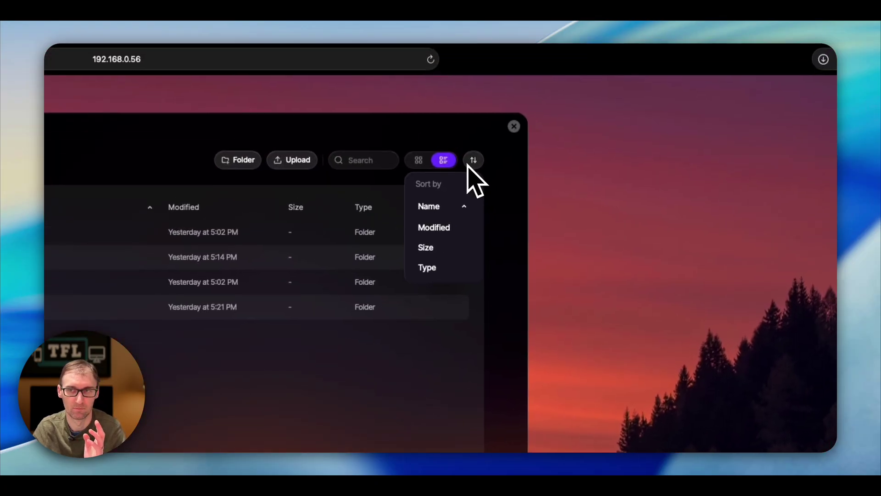
click(425, 164)
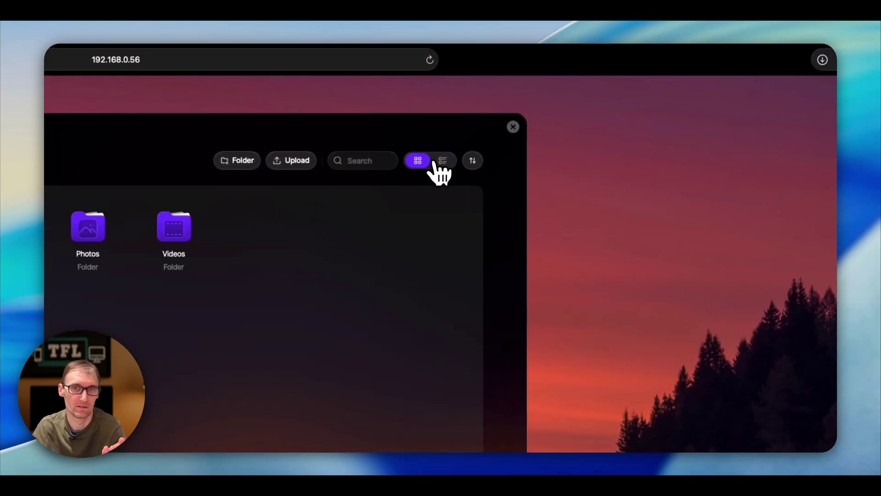
click(444, 162)
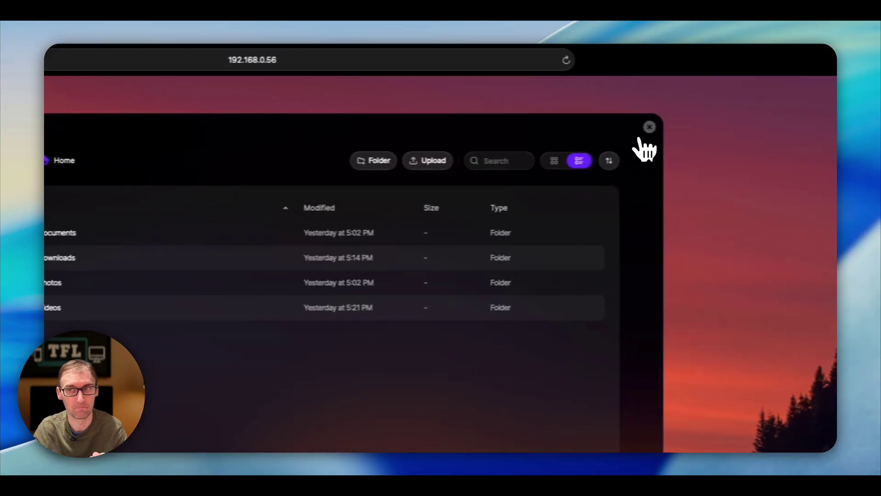
click(645, 132)
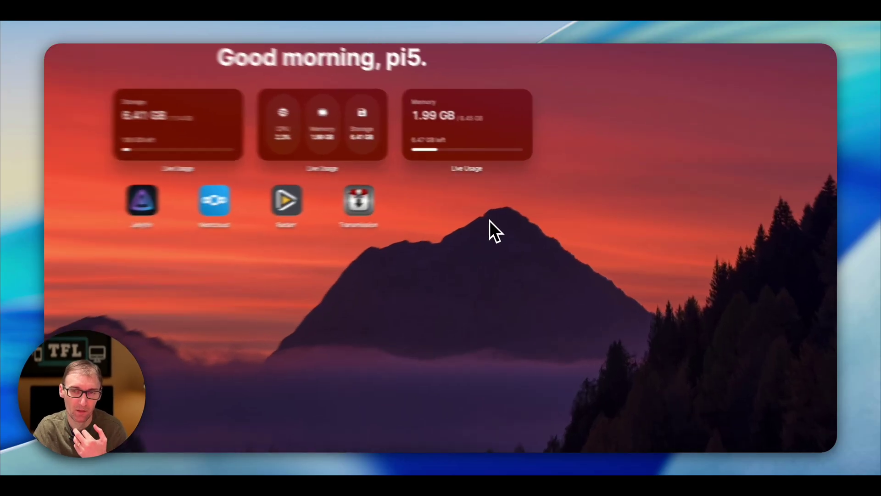
Check the per-app CPU, memory and storage in Live Usage, then launch the App Store.
right_click(551, 209)
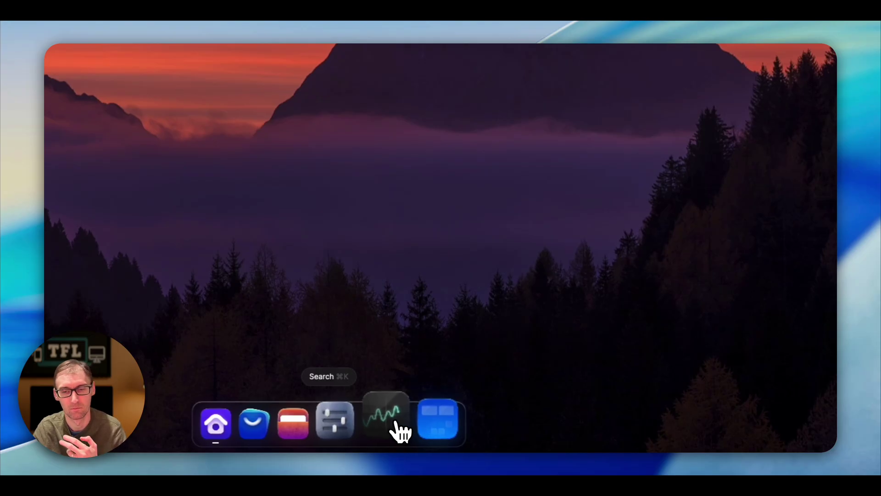
click(396, 422)
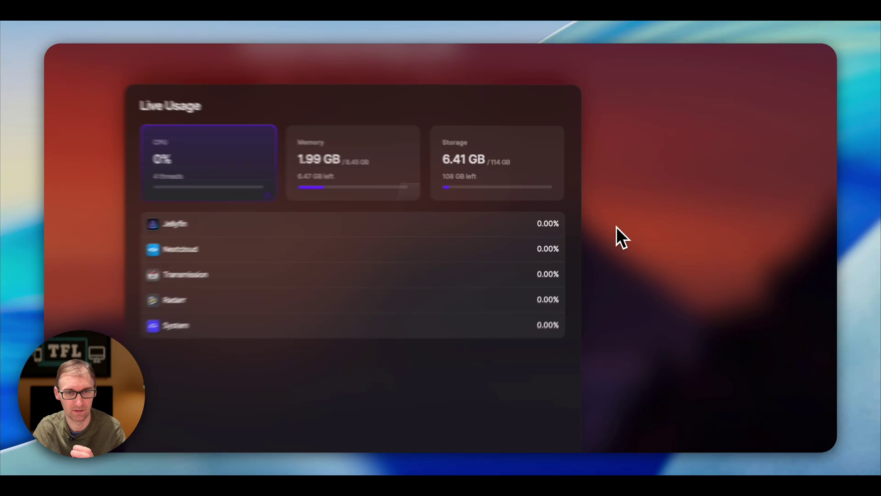
click(613, 238)
scroll(262, 236, down, 3)
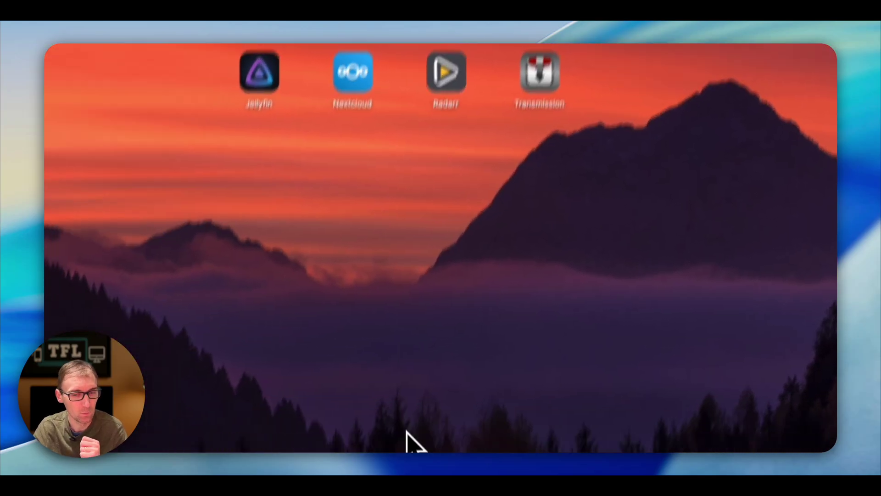
mouse_move(442, 436)
click(453, 419)
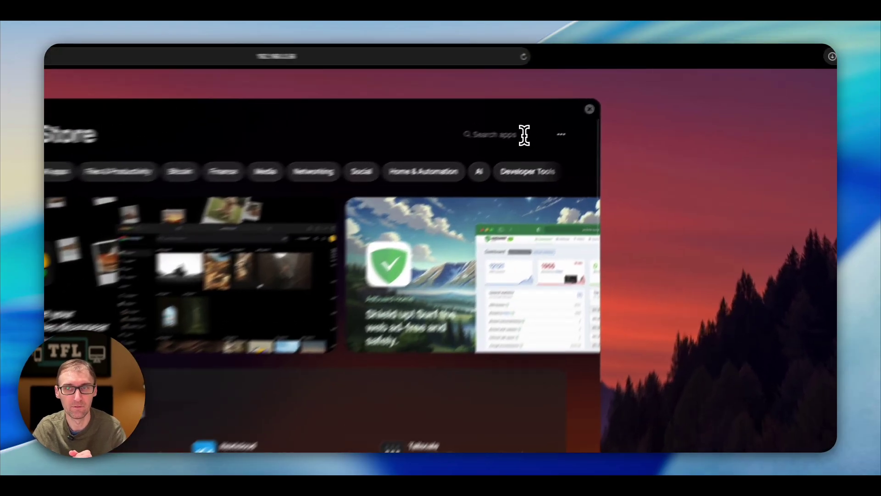
Search the App Store for 'cloudfl', then clear it and browse the Discover page.
click(595, 101)
text(cloudfl)
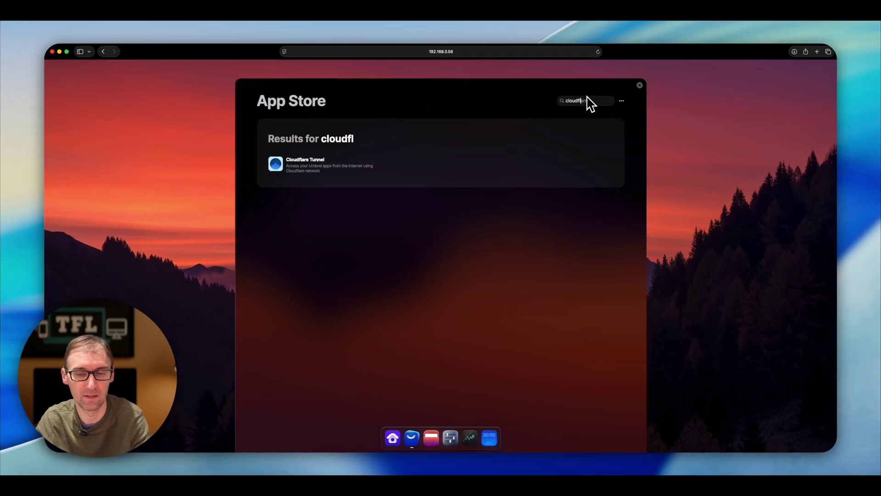
key(BackSpace)
key(BackSpace)
key(BackSpace)
key(BackSpace)
key(BackSpace)
key(BackSpace)
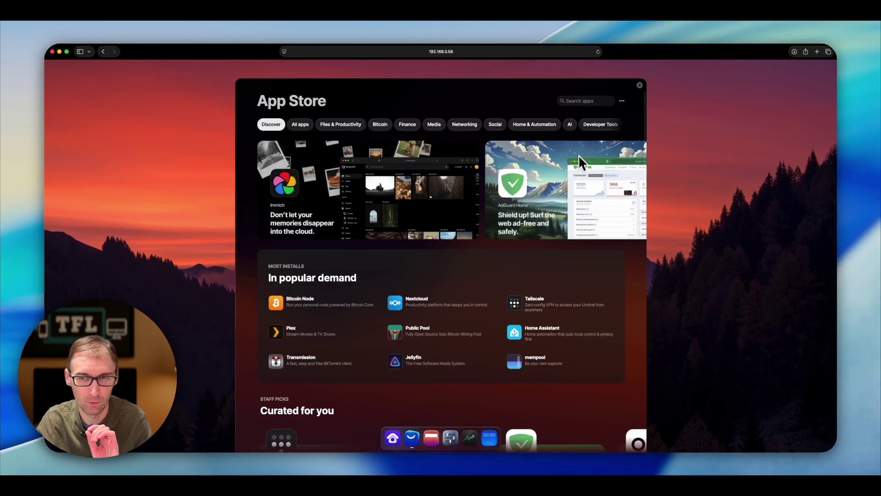
scroll(560, 273, down, 3)
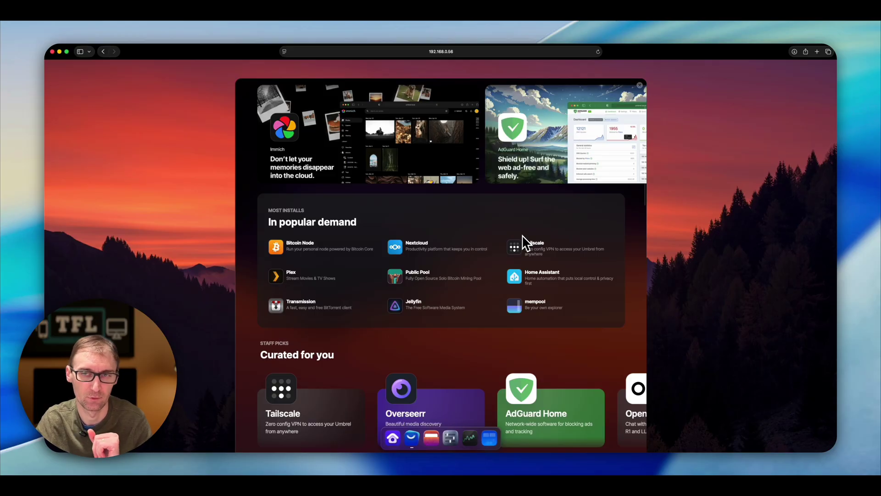
scroll(525, 242, up, 5)
Search for 'homerr' to find Homarr, scroll the results, and close the App Store.
click(581, 101)
text(ho)
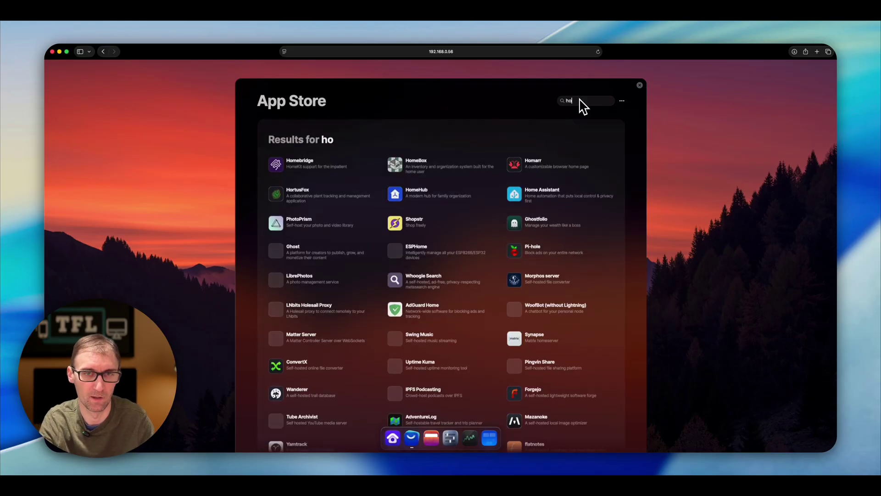
text(merr)
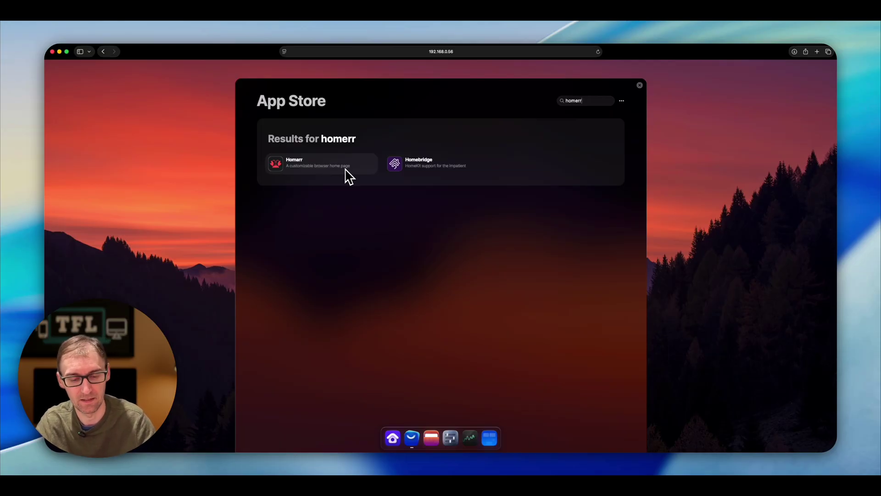
scroll(432, 210, down, 10)
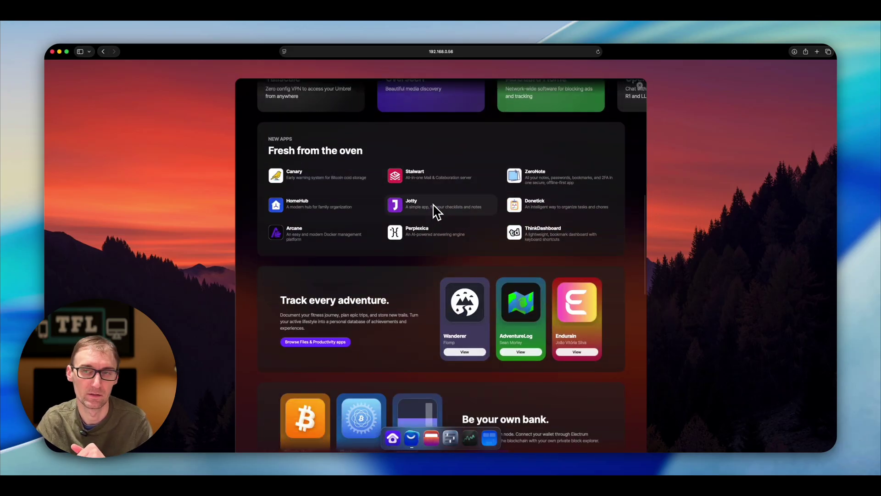
click(657, 236)
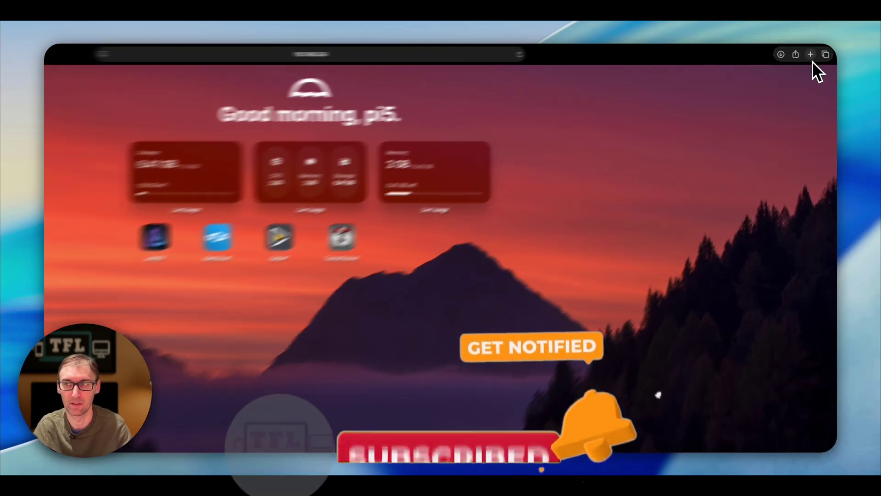
Google 'umbrel os raspberry pi 5' in a new tab and open the GitHub install guide.
click(817, 52)
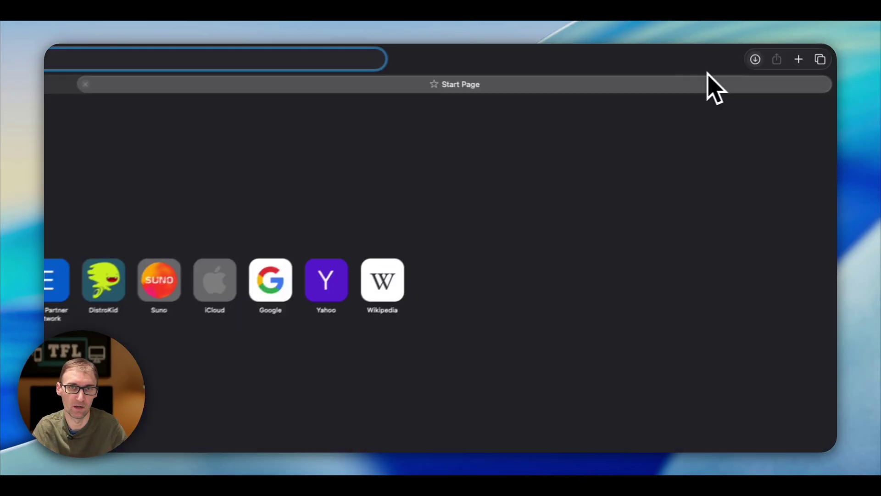
text(umbrel)
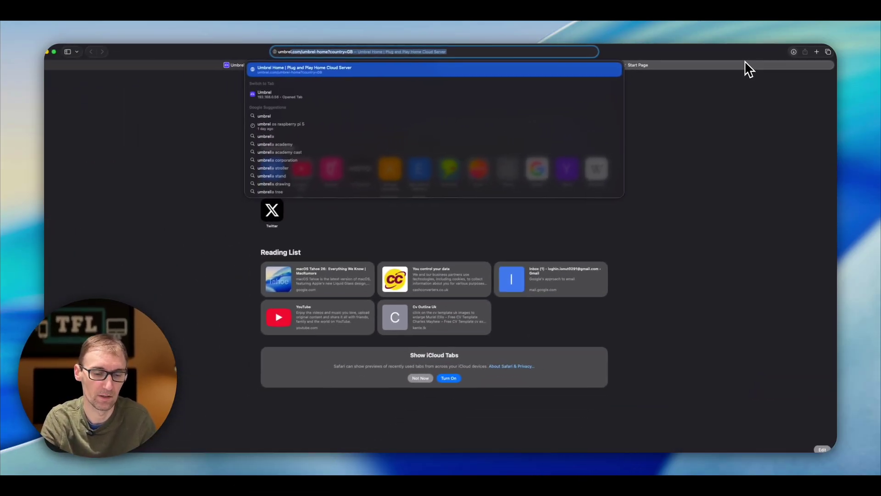
text(os rasp)
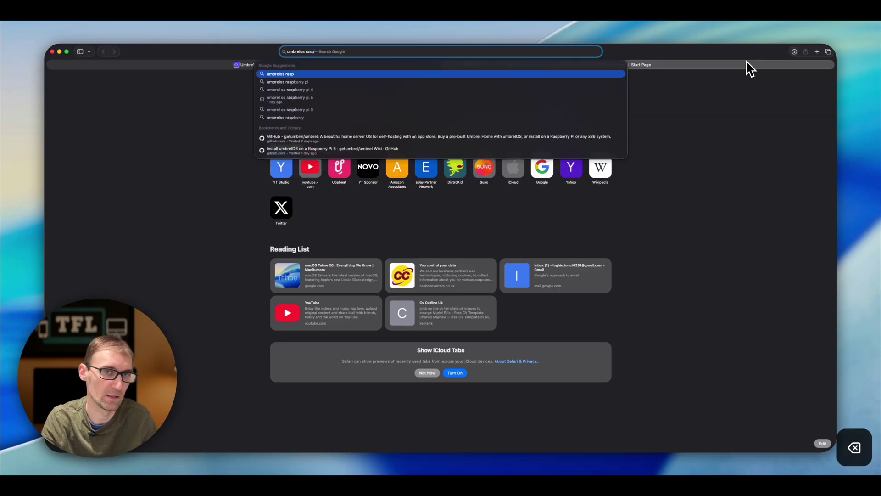
key(Down)
key(Down)
key(Return)
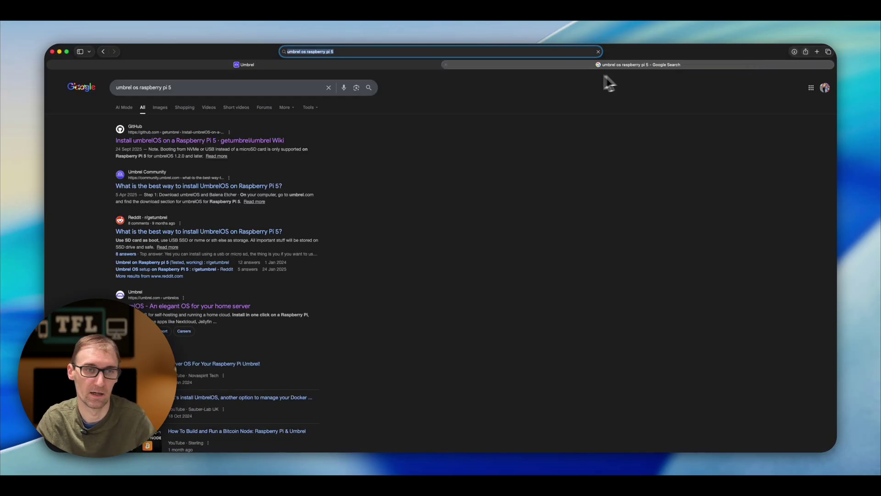
click(216, 141)
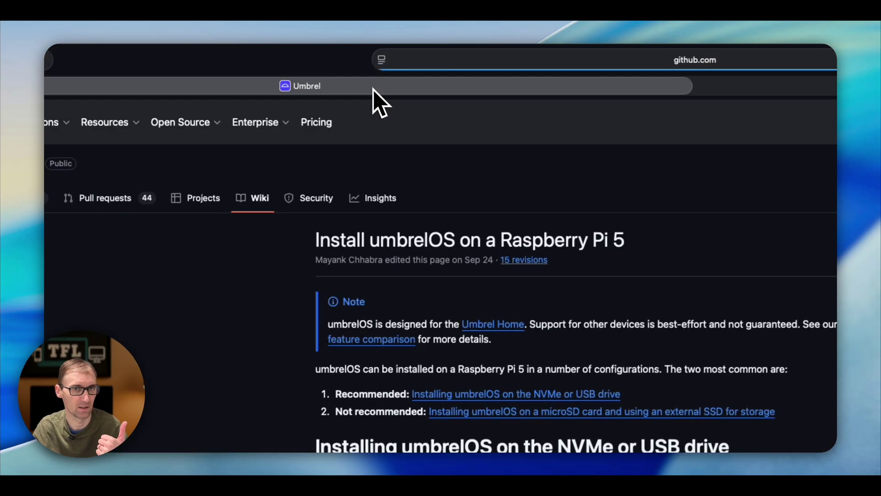
Compare with the dashboard tab, then select the end of the guide's microSD install link.
click(373, 89)
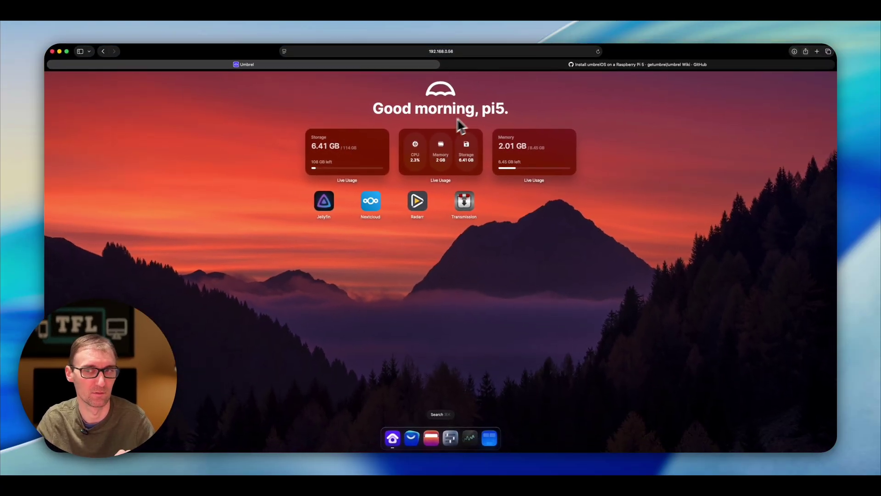
click(573, 65)
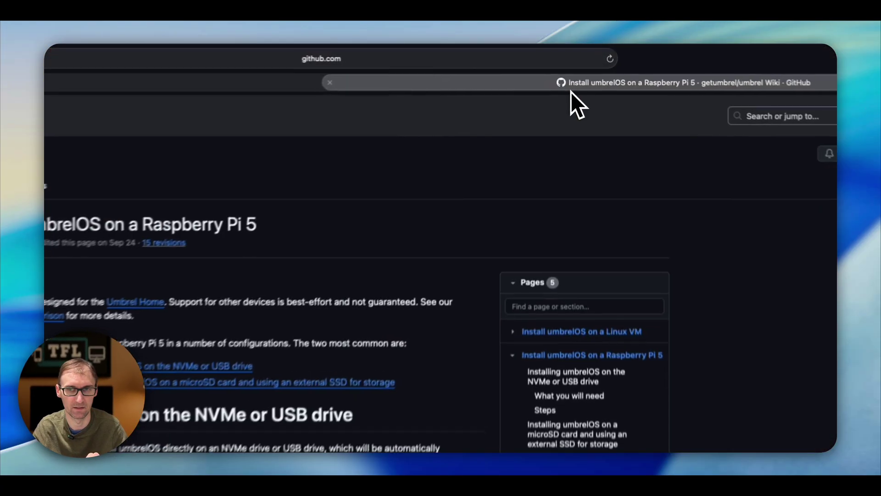
scroll(349, 326, down, 3)
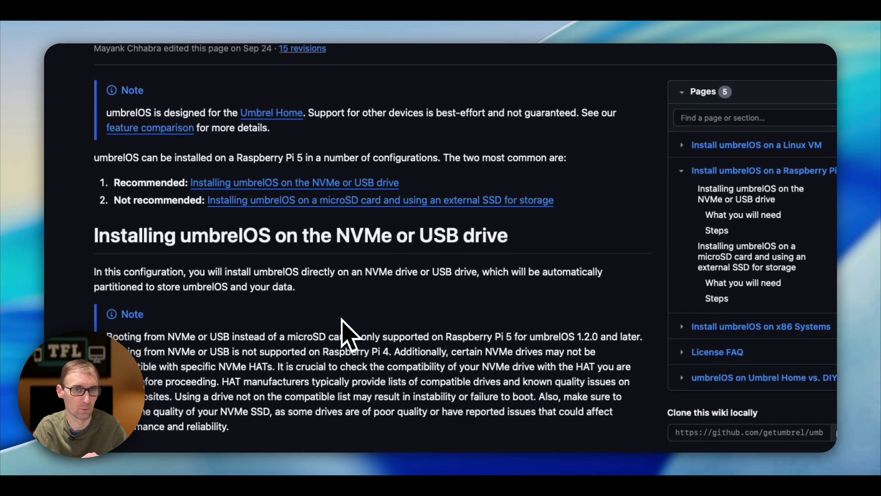
drag(564, 183, 505, 196)
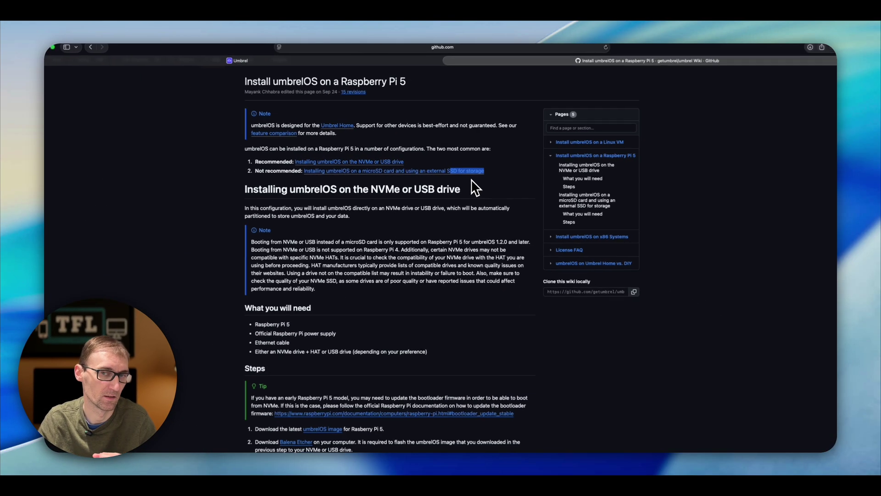